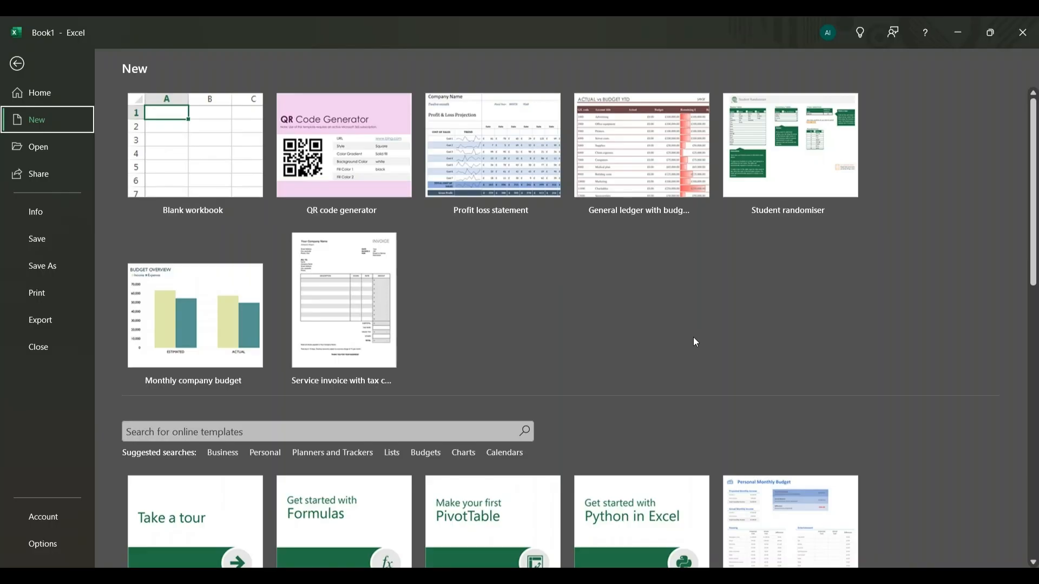
# - Browse the available workbook templates and create a new blank workbook
pyautogui.scroll(-3, 695, 342)
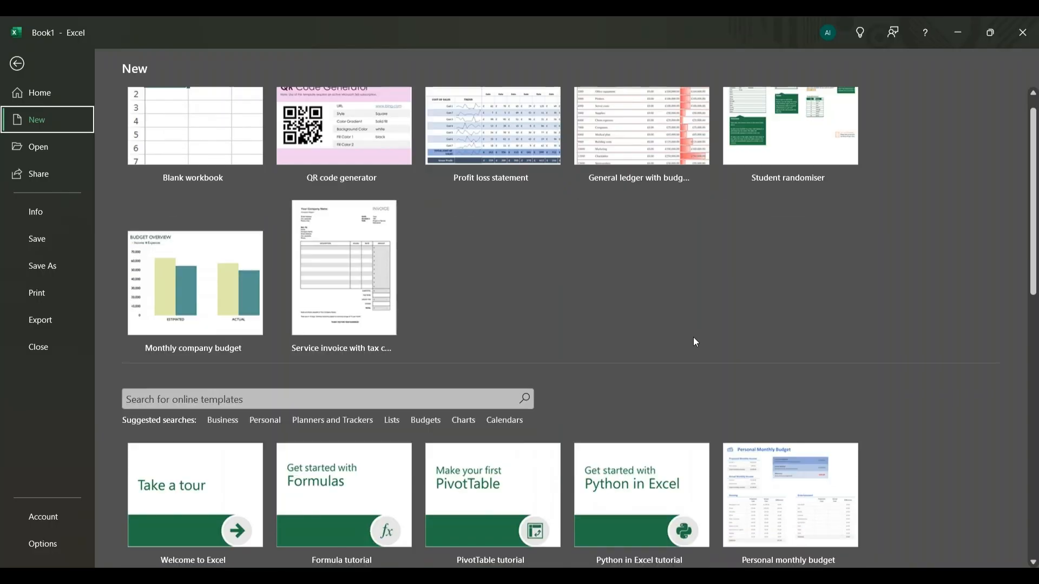
pyautogui.scroll(-2, 695, 341)
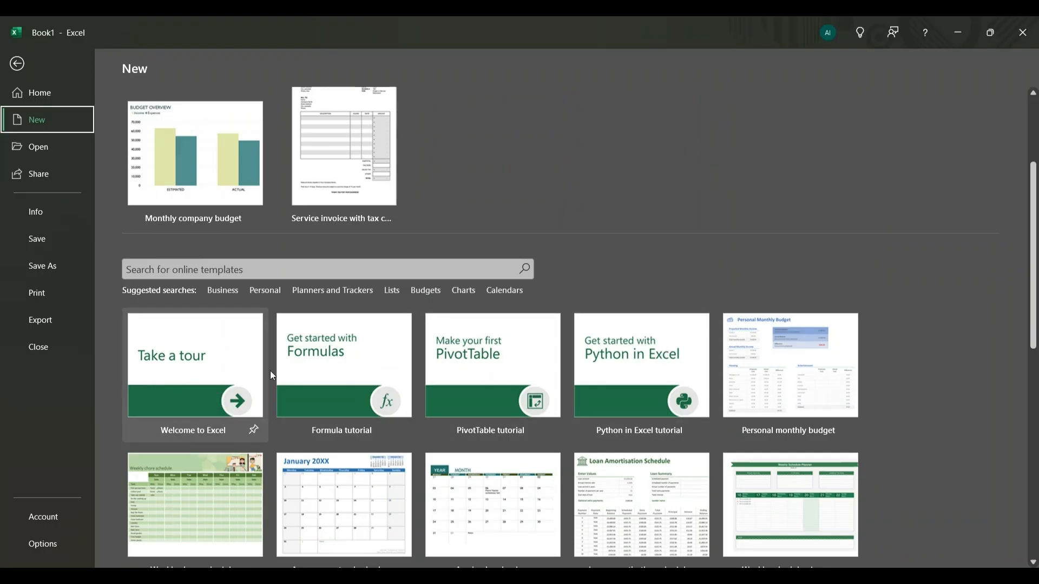
pyautogui.scroll(5, 888, 287)
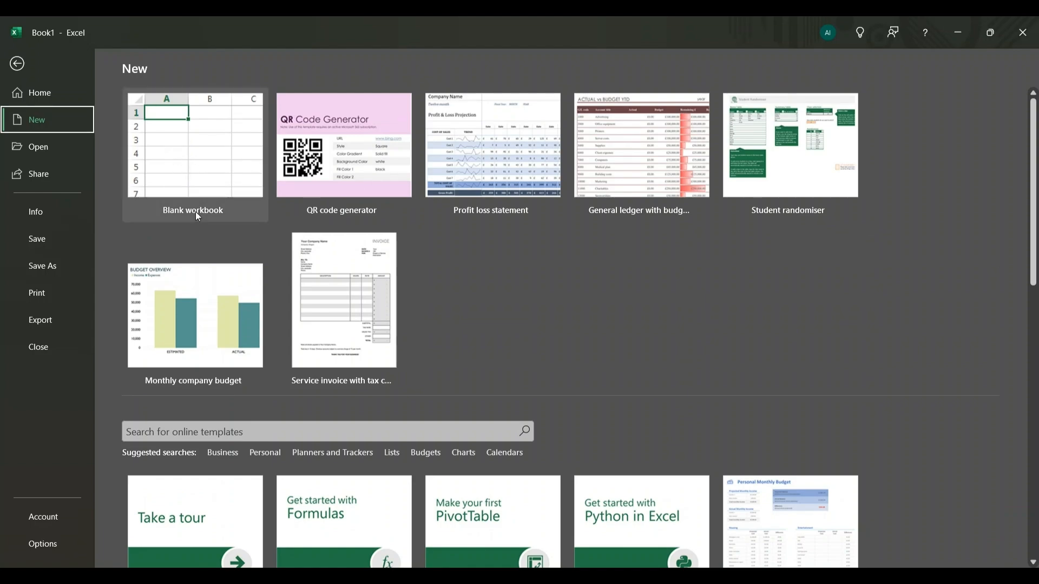
pyautogui.click(187, 164)
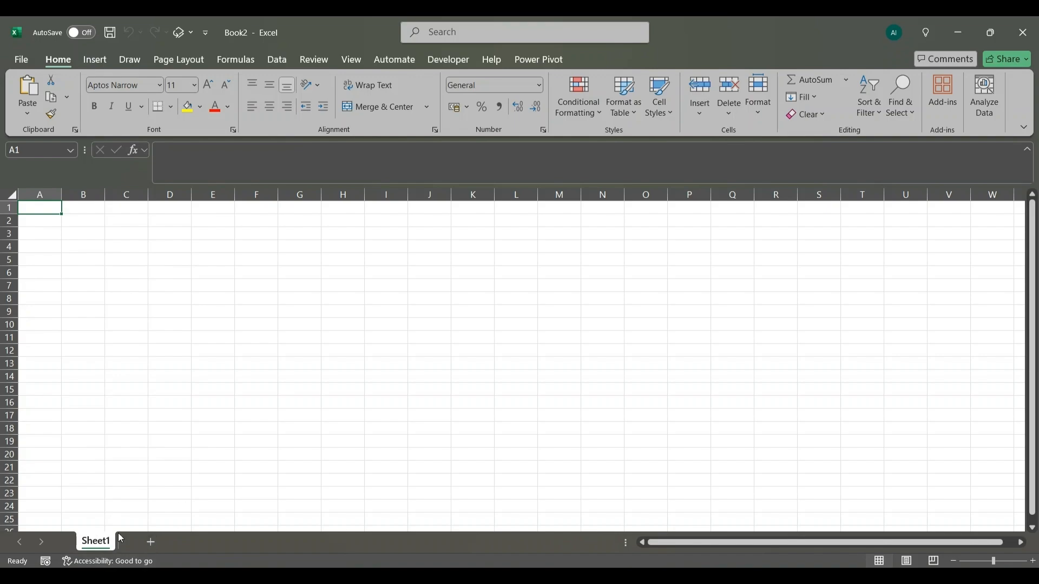
# - Add three worksheets to the workbook and return to Sheet1
pyautogui.click(151, 543)
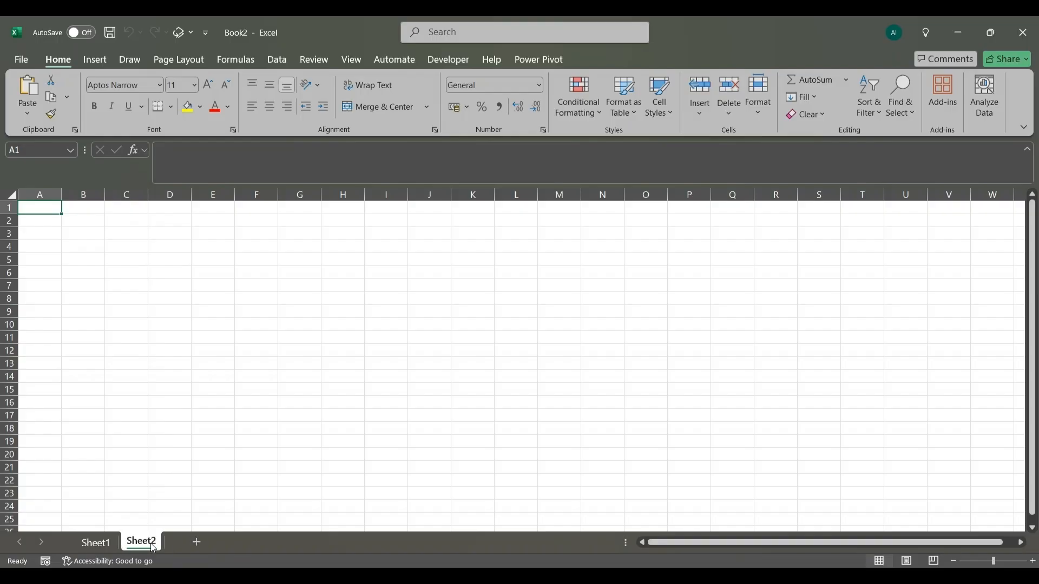
pyautogui.click(196, 544)
pyautogui.click(234, 544)
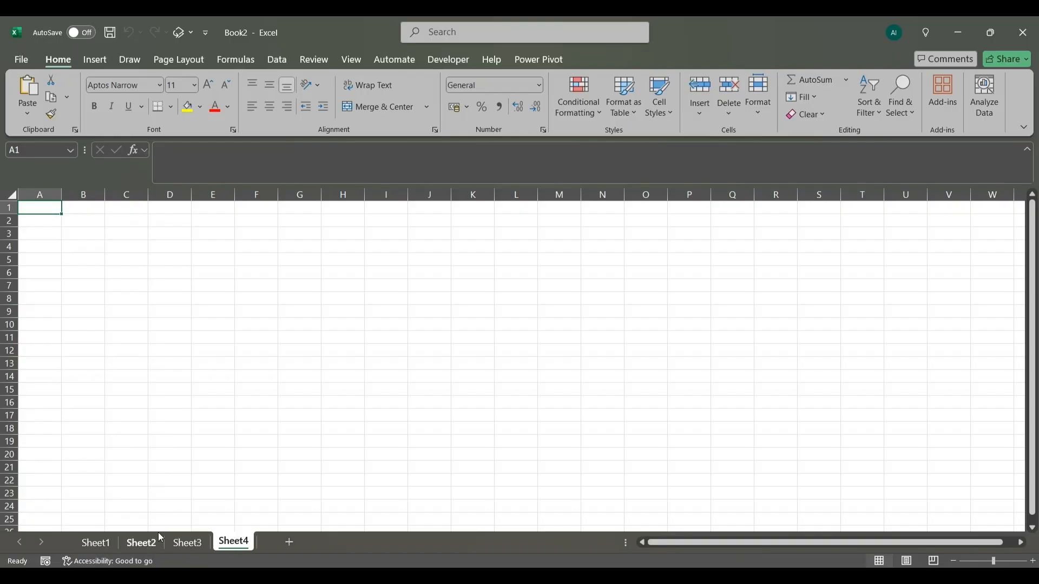
pyautogui.click(85, 544)
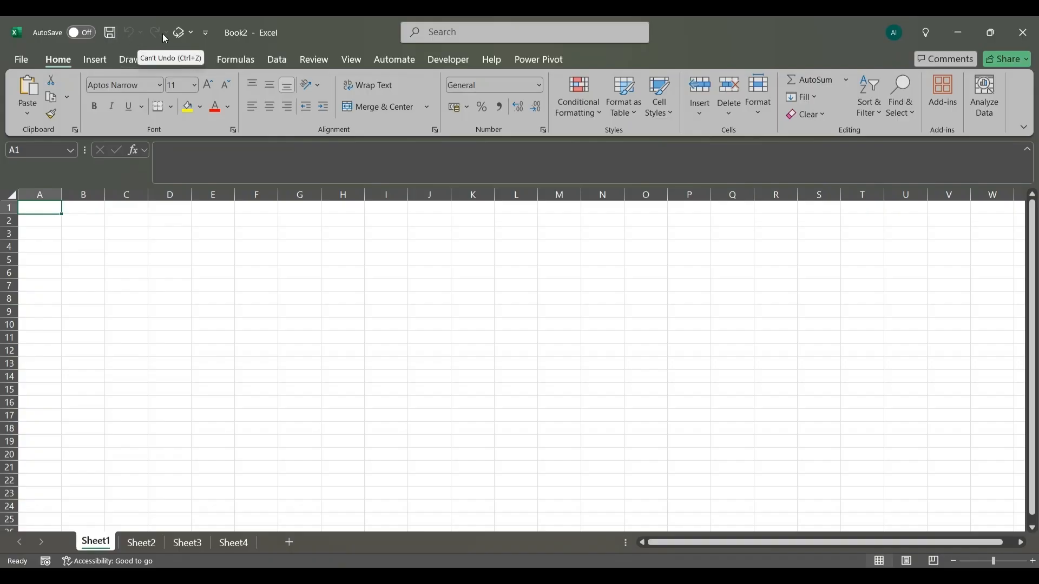
# - Examine the Quick Access Toolbar customization options and the Insert, Formulas, Automate and Developer command sets
pyautogui.click(206, 34)
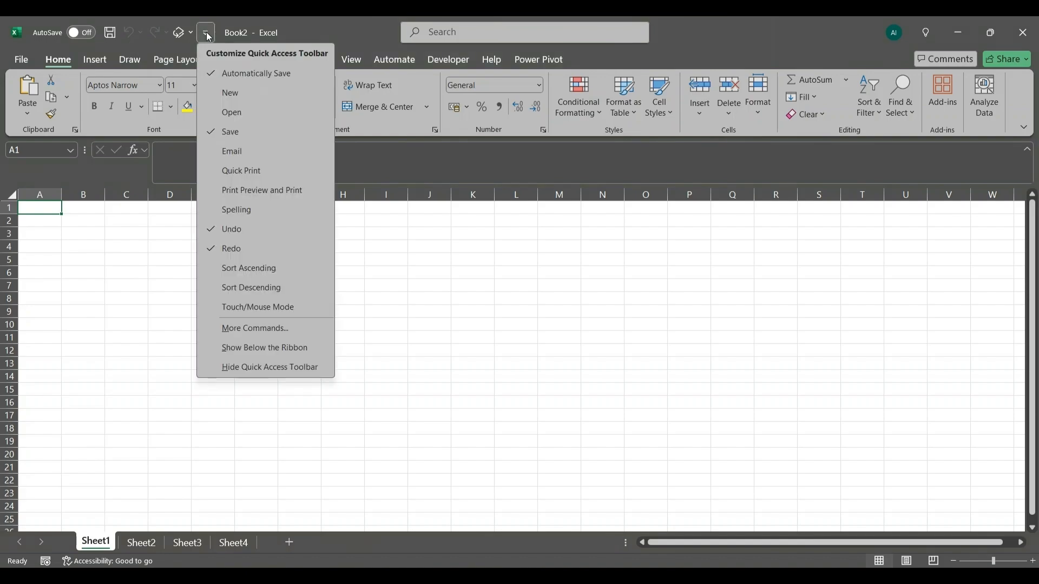
pyautogui.click(213, 35)
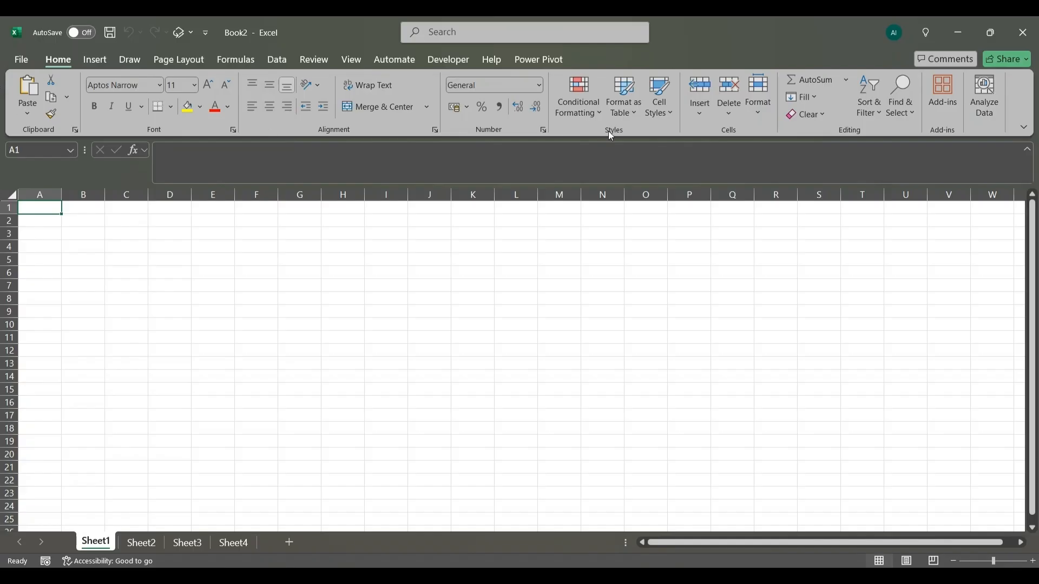
pyautogui.click(92, 59)
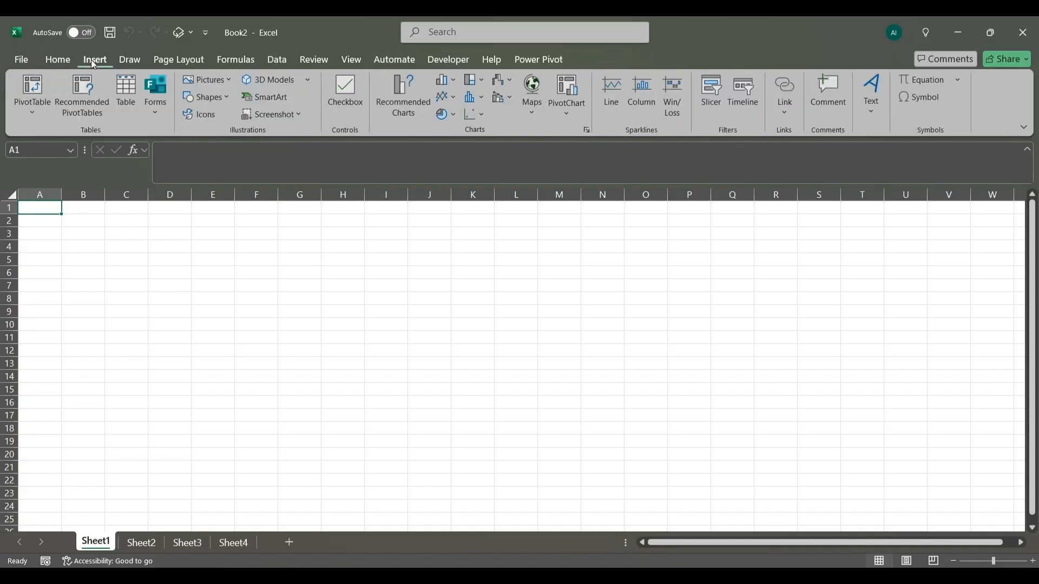
pyautogui.scroll(-3, 142, 70)
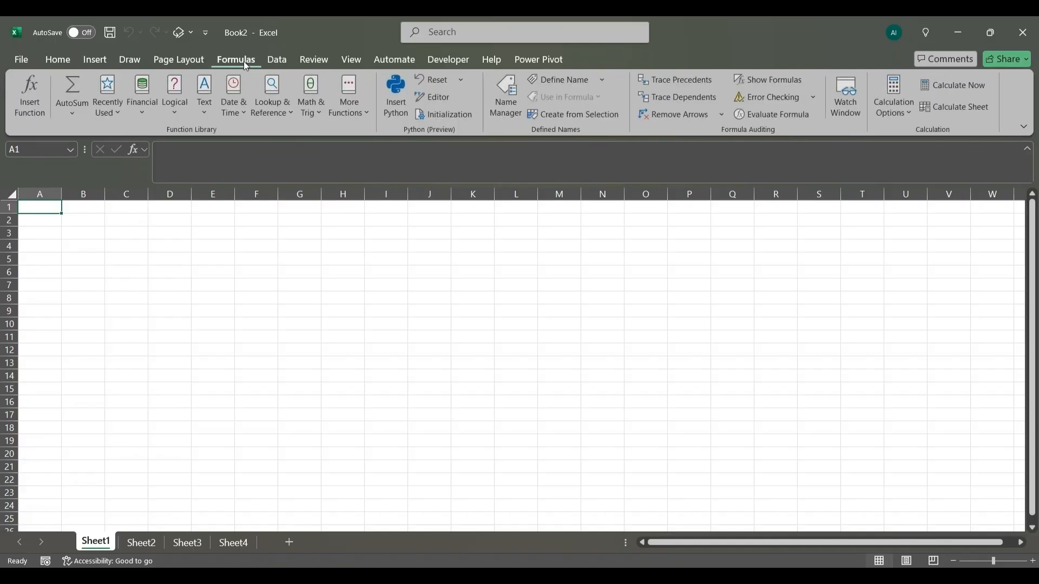
pyautogui.scroll(-4, 297, 66)
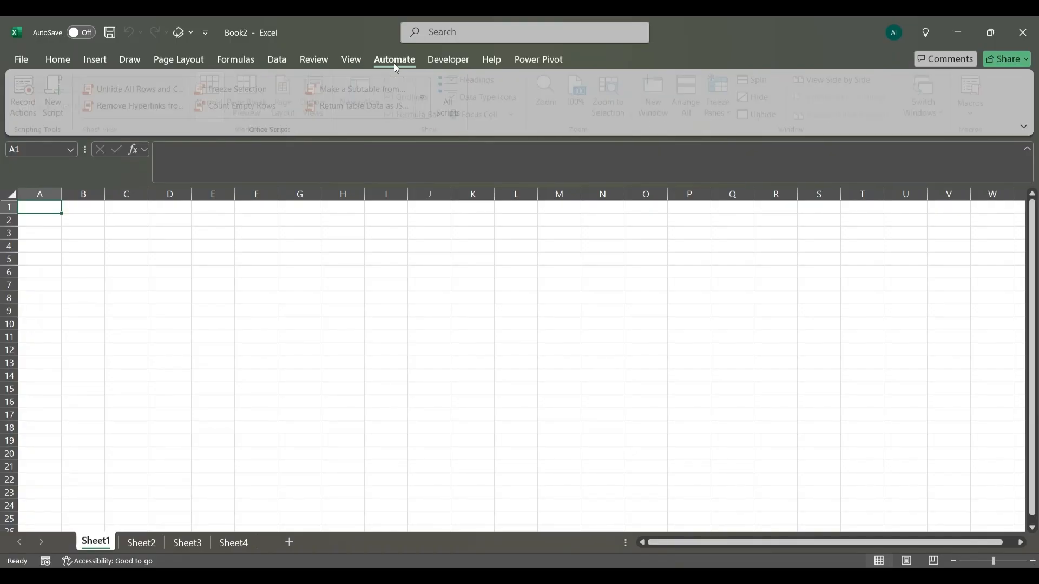
pyautogui.click(447, 60)
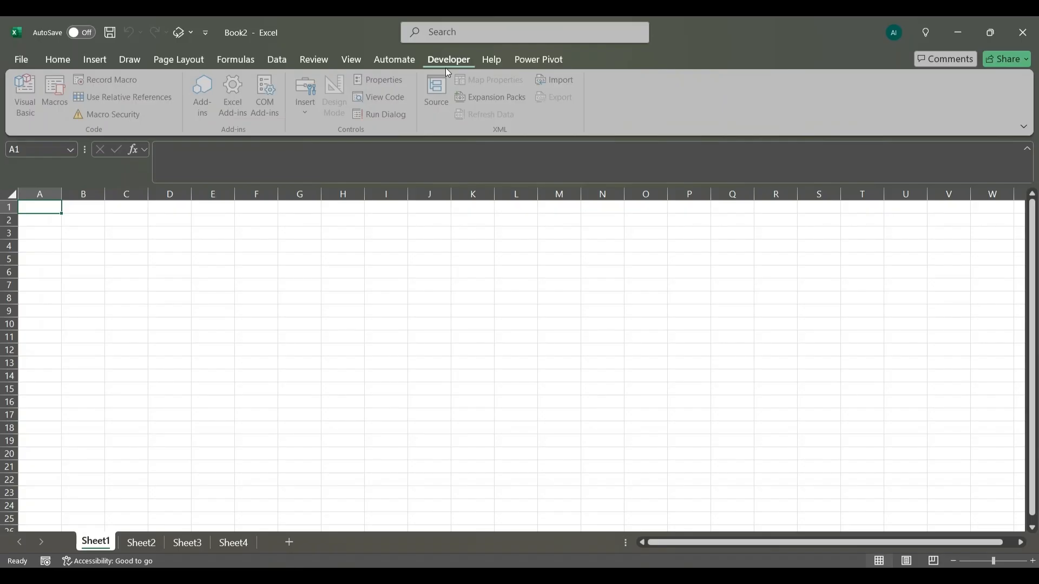
pyautogui.click(390, 61)
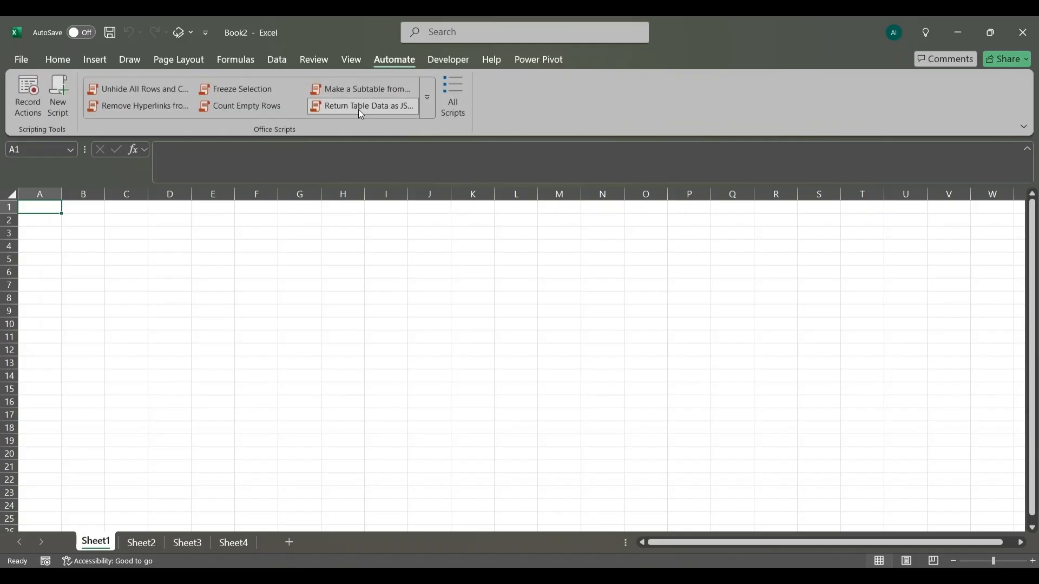
pyautogui.click(52, 63)
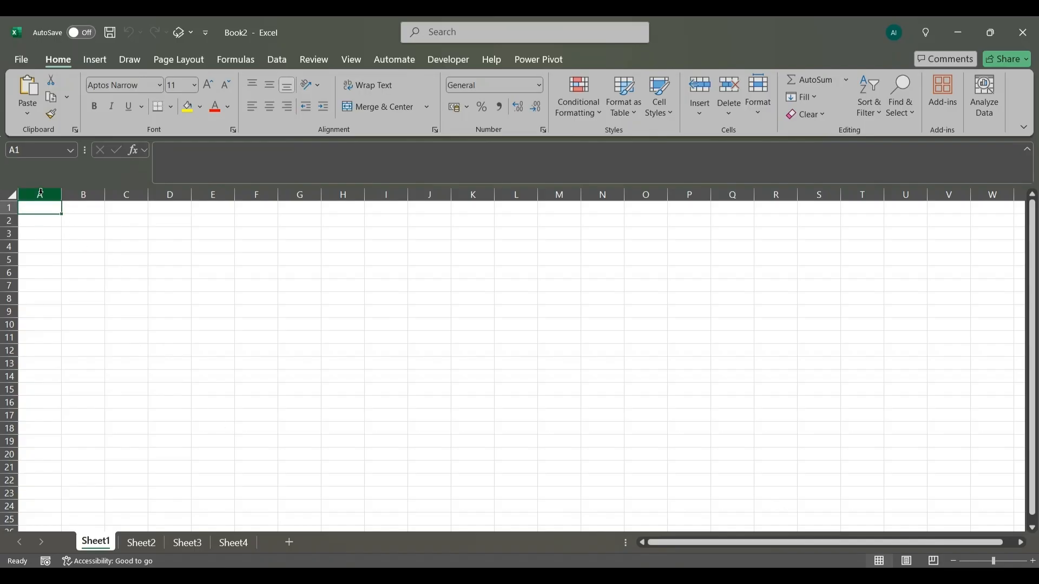
# - Select columns A through W together, and single columns among A to D
pyautogui.moveTo(41, 193); pyautogui.dragTo(993, 194)
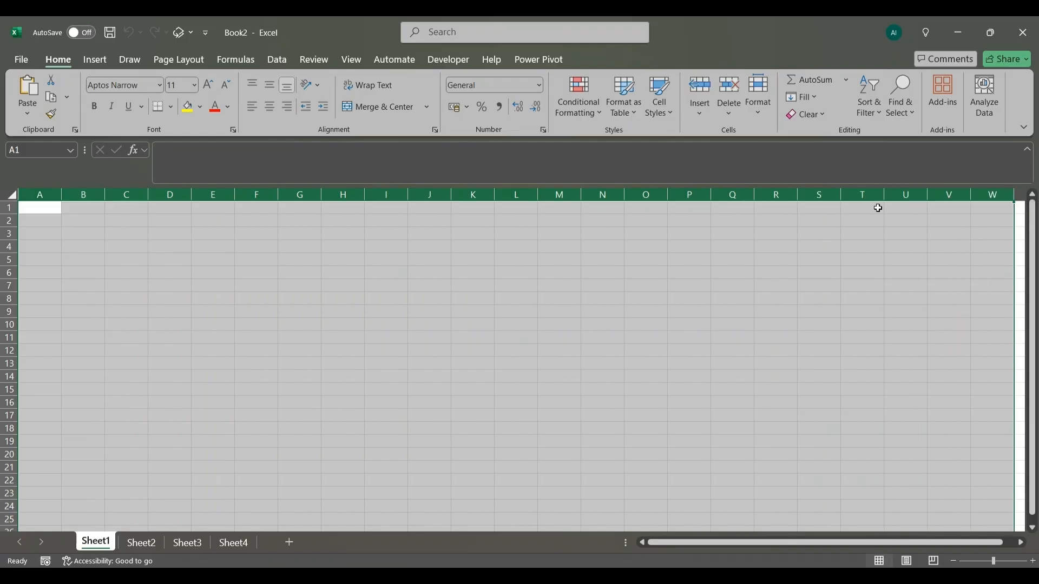
pyautogui.click(242, 265)
pyautogui.click(43, 193)
pyautogui.click(83, 190)
pyautogui.click(131, 192)
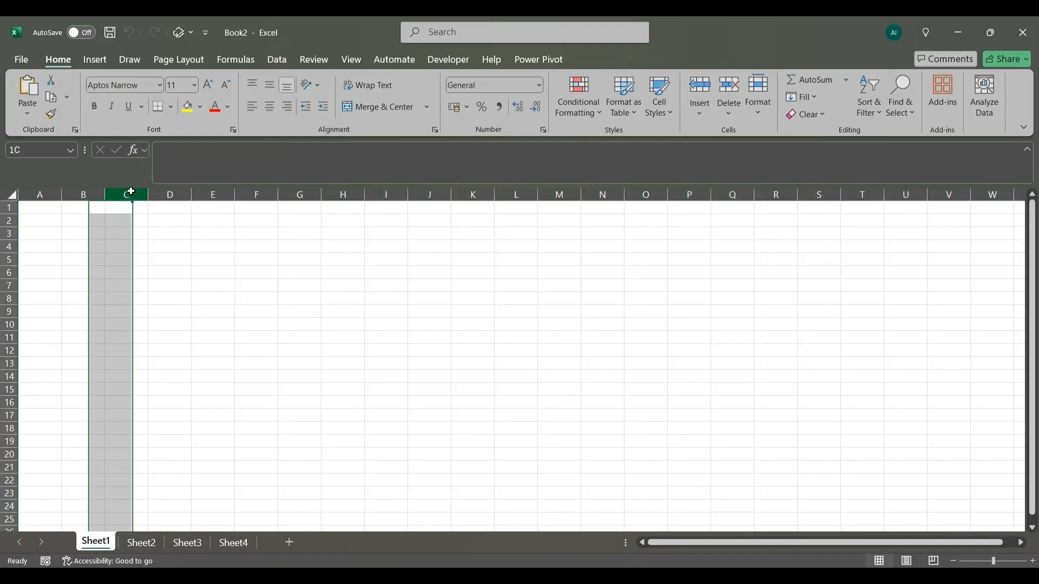
pyautogui.click(175, 193)
# - Select whole rows of the sheet, including row 1 and row 6
pyautogui.click(6, 208)
pyautogui.click(4, 231)
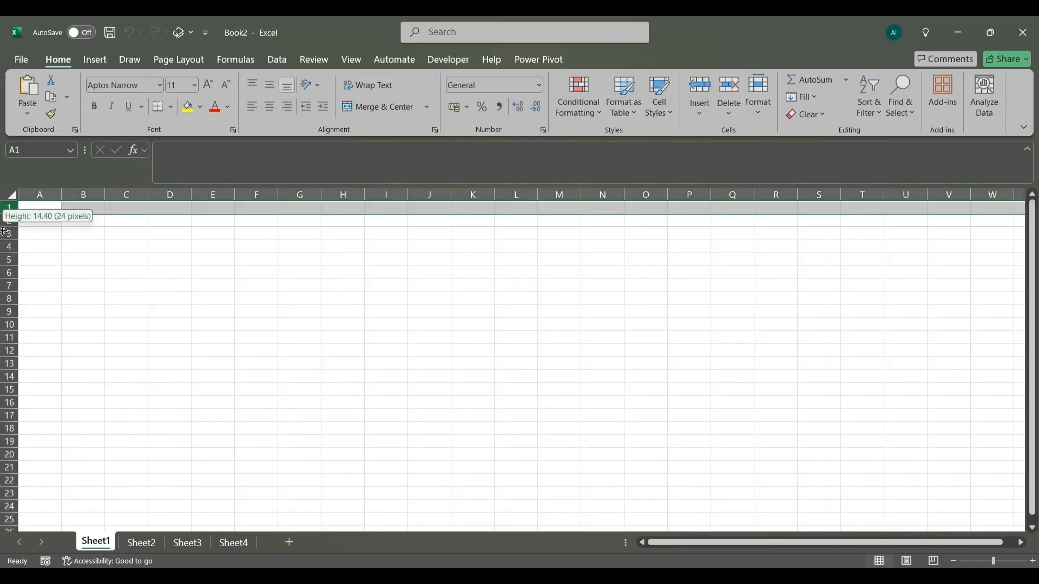
pyautogui.click(8, 272)
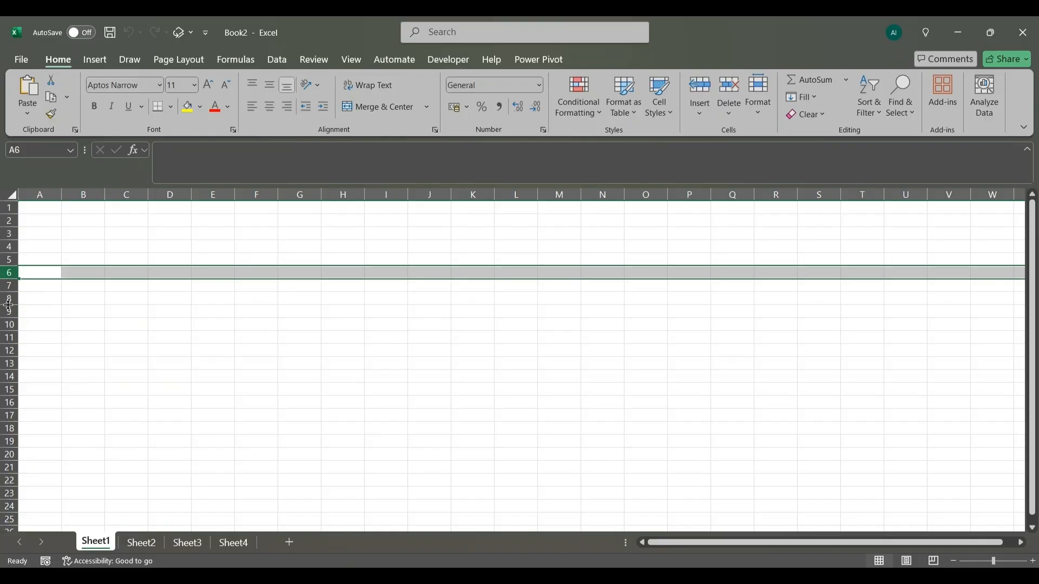
# - Select single cells across the sheet, including A2, C3, G7, E8 and C7, to see their addresses
pyautogui.click(36, 222)
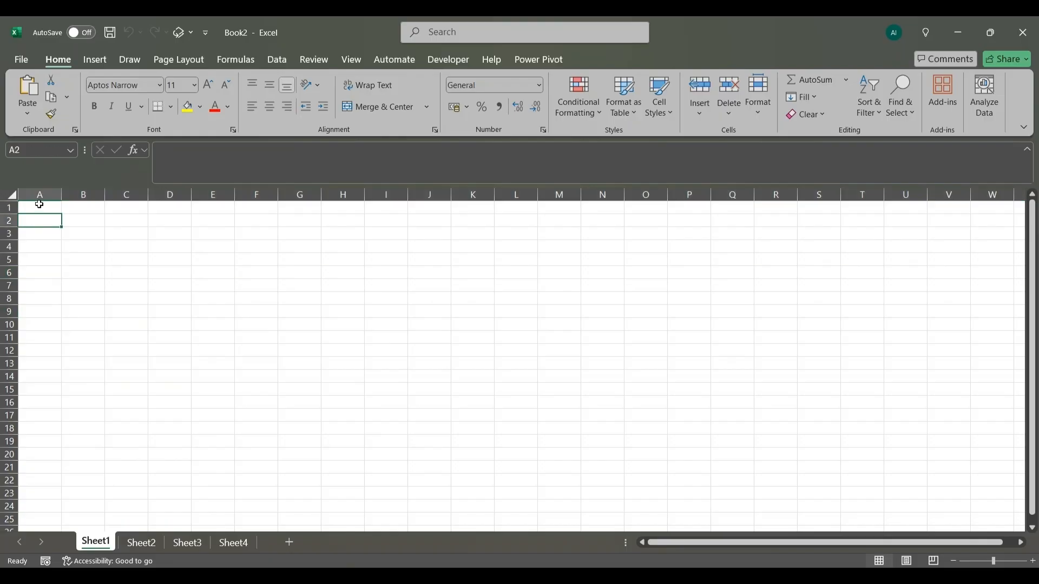
pyautogui.click(118, 233)
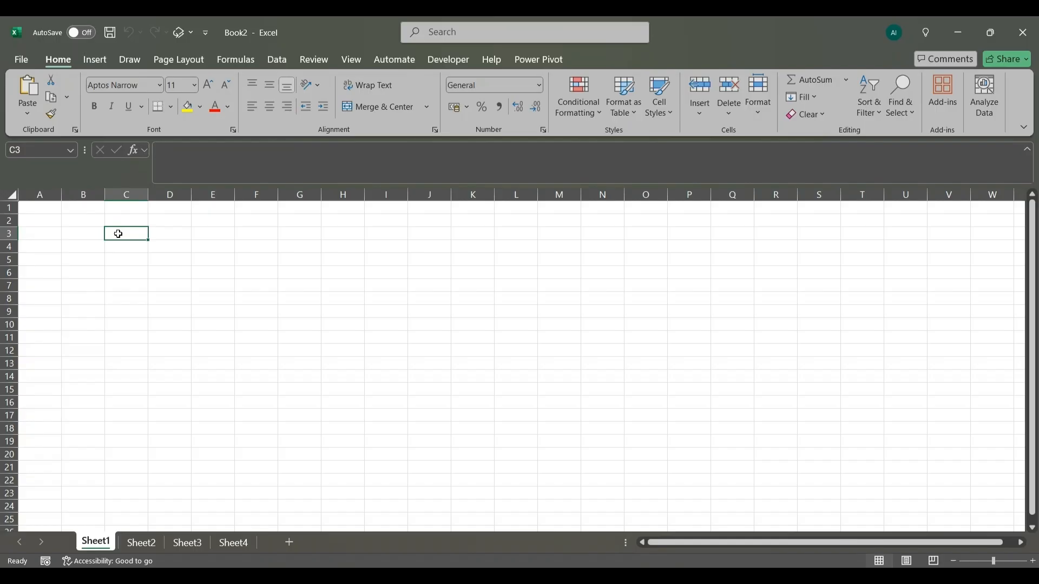
pyautogui.click(62, 250)
pyautogui.click(169, 251)
pyautogui.click(324, 260)
pyautogui.click(288, 283)
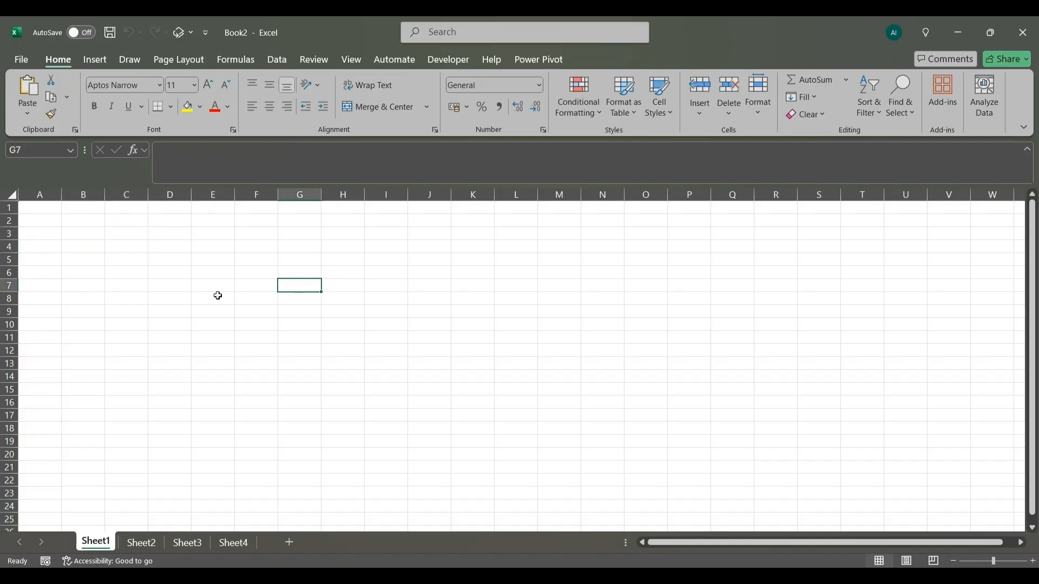
pyautogui.click(216, 296)
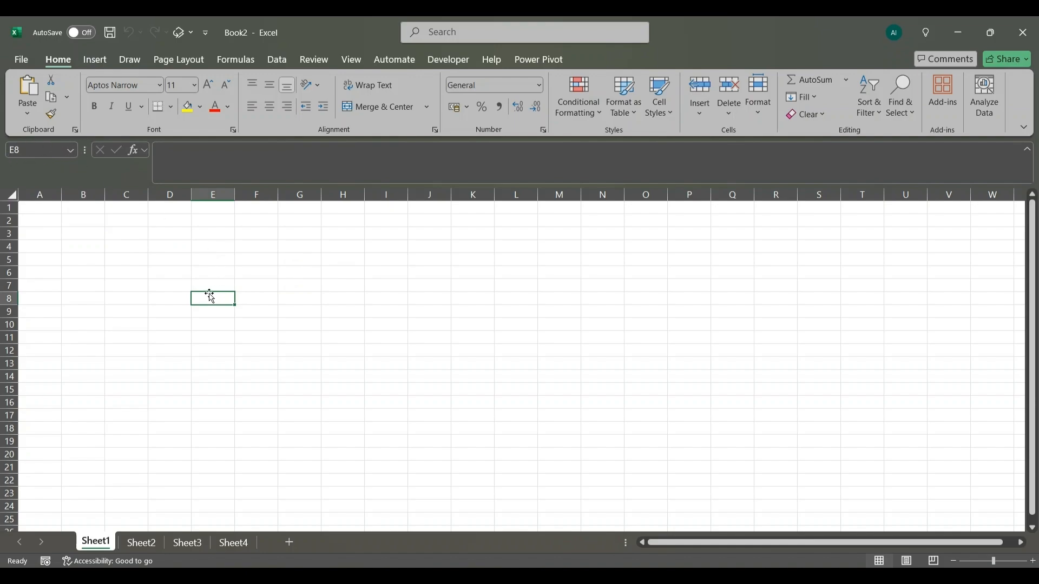
pyautogui.click(145, 282)
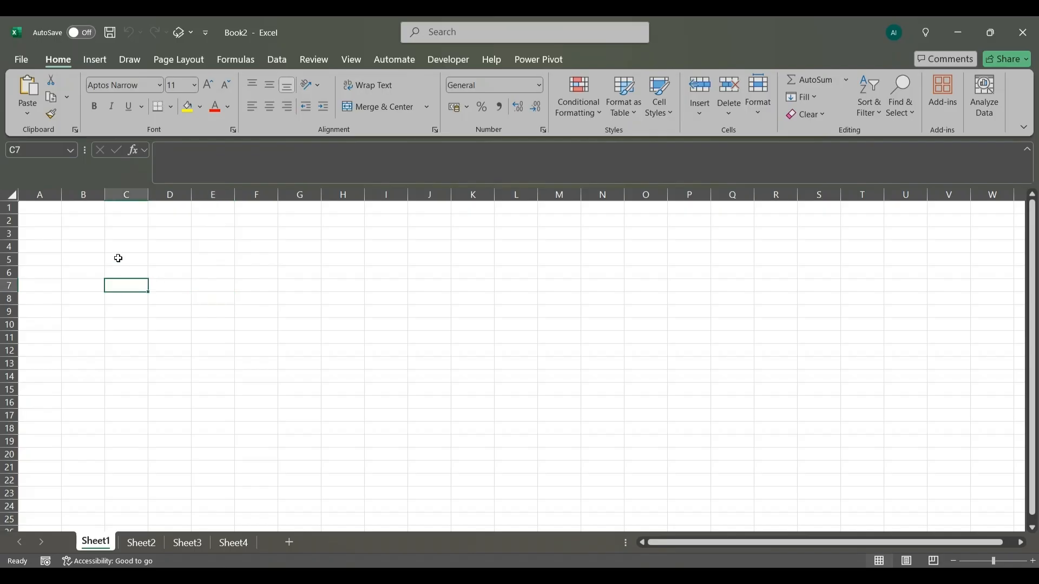
pyautogui.click(119, 258)
# - Select cell E4 and trace its address through the whole of row 4 and column E
pyautogui.click(204, 245)
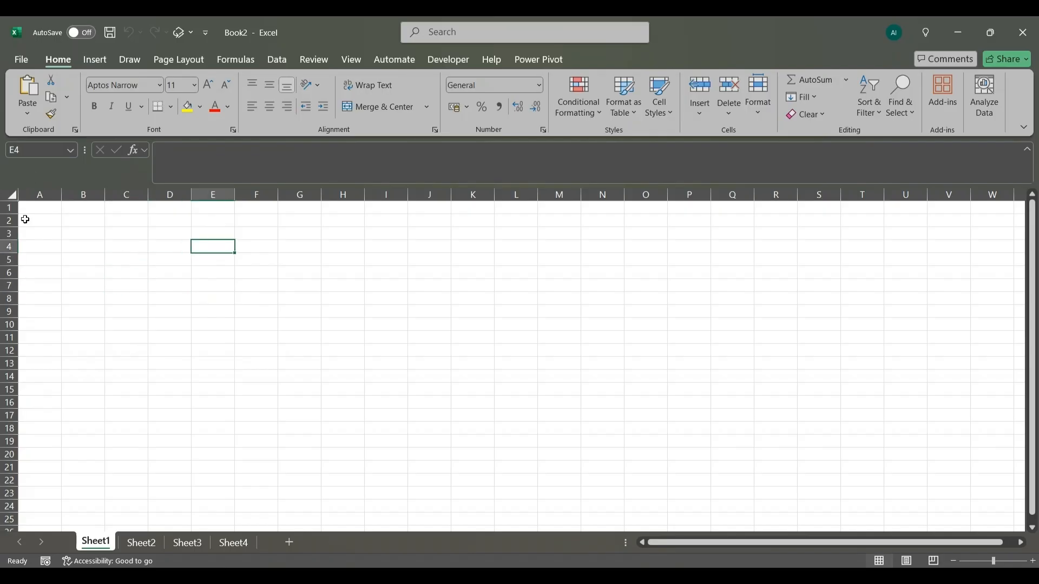
pyautogui.click(10, 246)
pyautogui.click(212, 194)
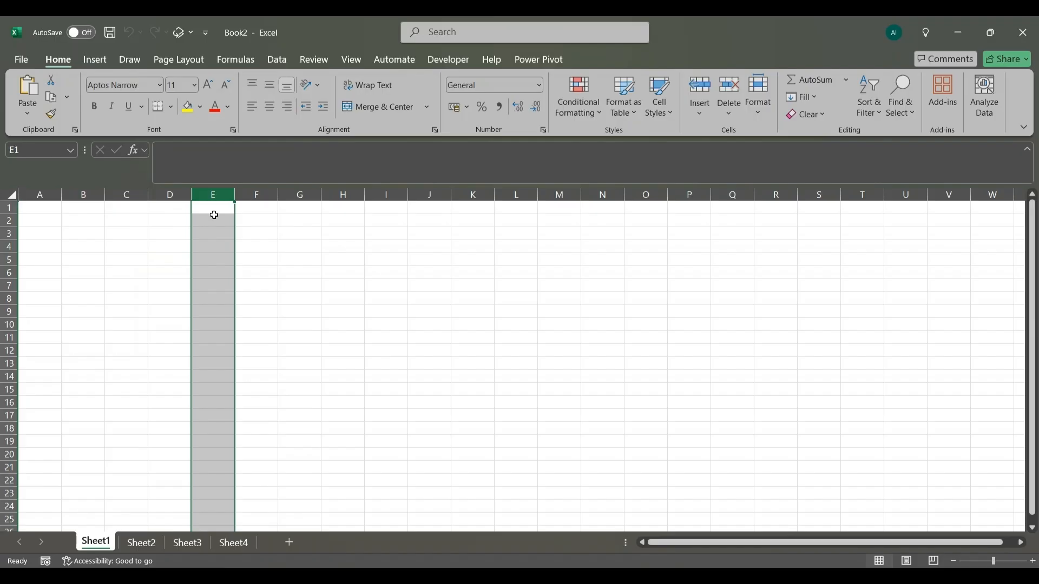
pyautogui.click(209, 245)
# - Select cells C4, B2, E2 and G6 in turn to see how each address changes
pyautogui.click(114, 245)
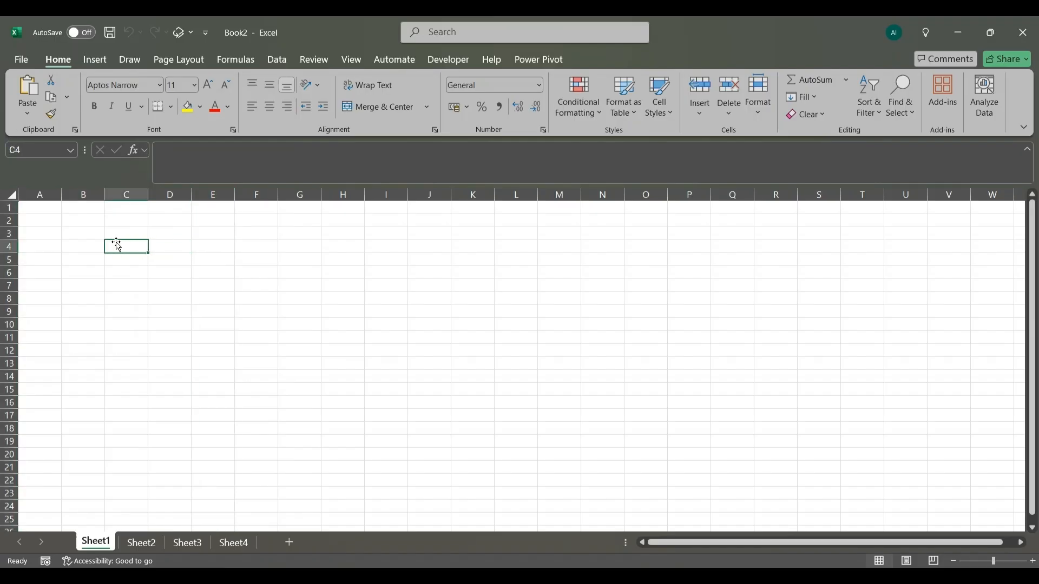
pyautogui.click(84, 219)
pyautogui.click(212, 220)
pyautogui.click(292, 272)
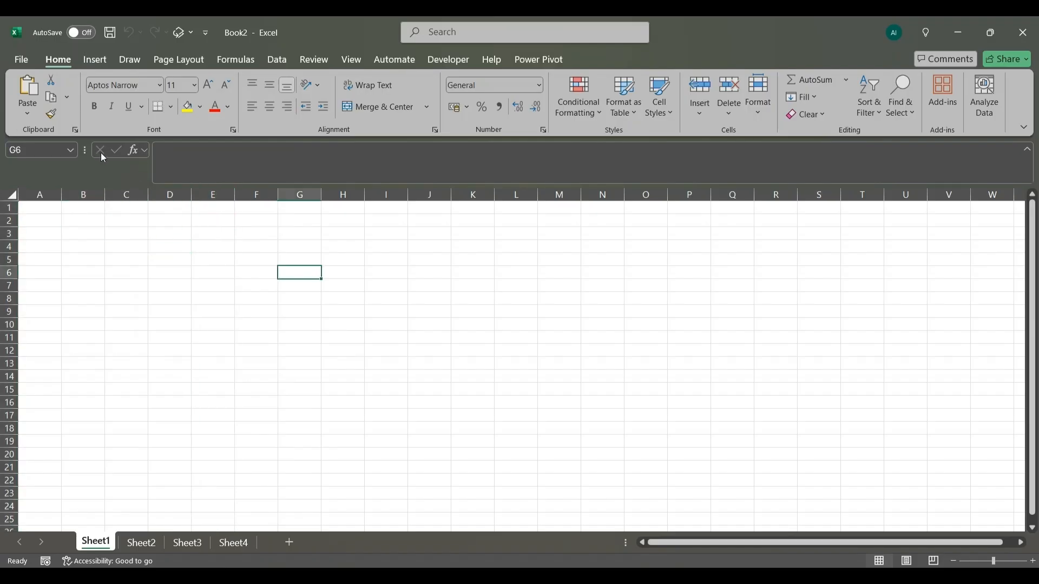
# - Enter the text dbhdbd in cell G6 and reselect the cell to view its content
pyautogui.click(249, 156)
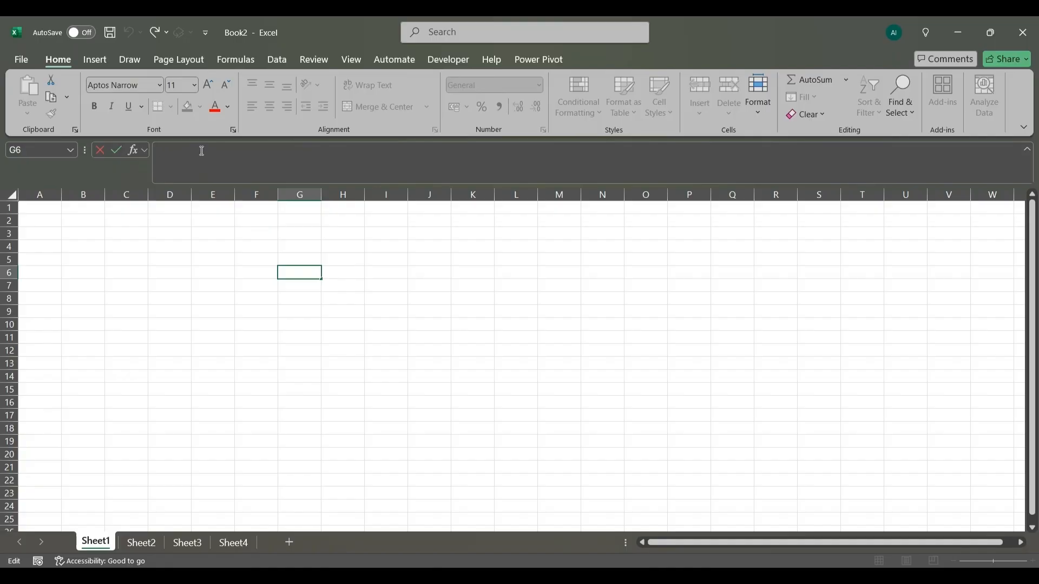
pyautogui.write('dbhdbd')
pyautogui.click(417, 294)
pyautogui.click(304, 274)
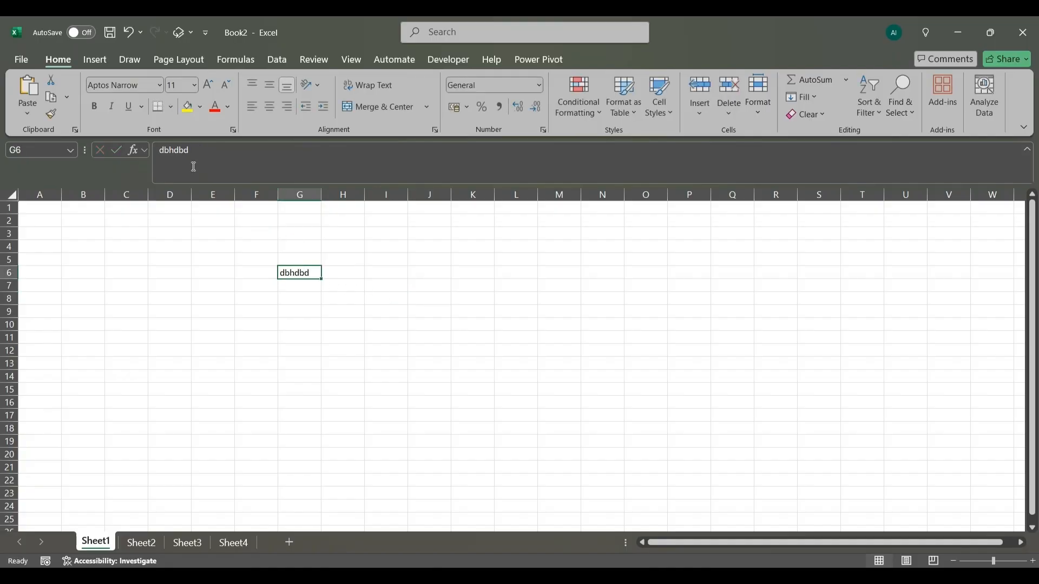
# - Delete the text from cell G6 and leave the cell empty
pyautogui.moveTo(191, 151); pyautogui.dragTo(162, 151)
pyautogui.press('BackSpace')
pyautogui.click(363, 299)
# - Begin a CELL formula in cell C4, up to its info type argument
pyautogui.click(131, 248)
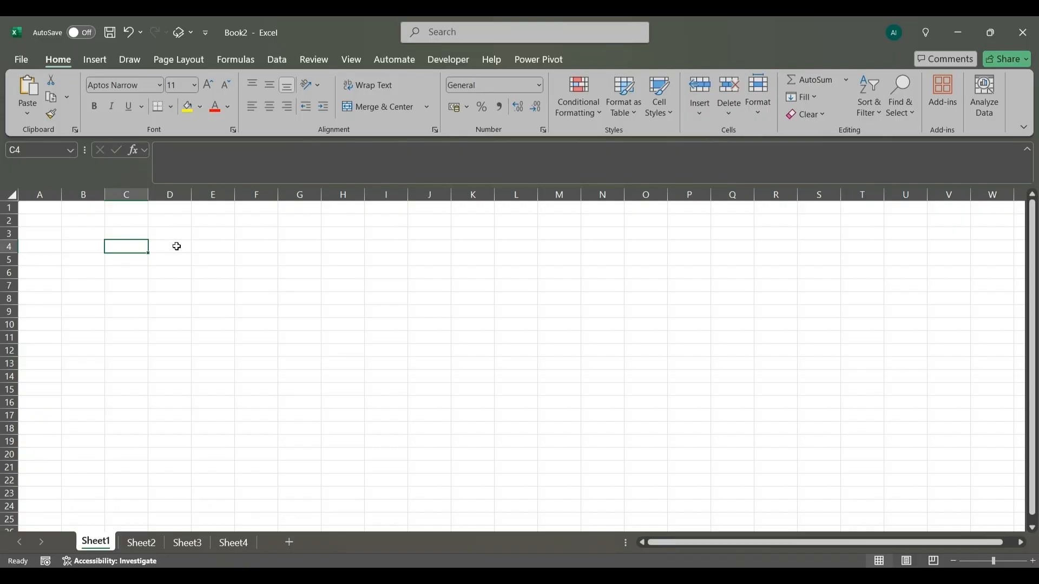
pyautogui.write('=')
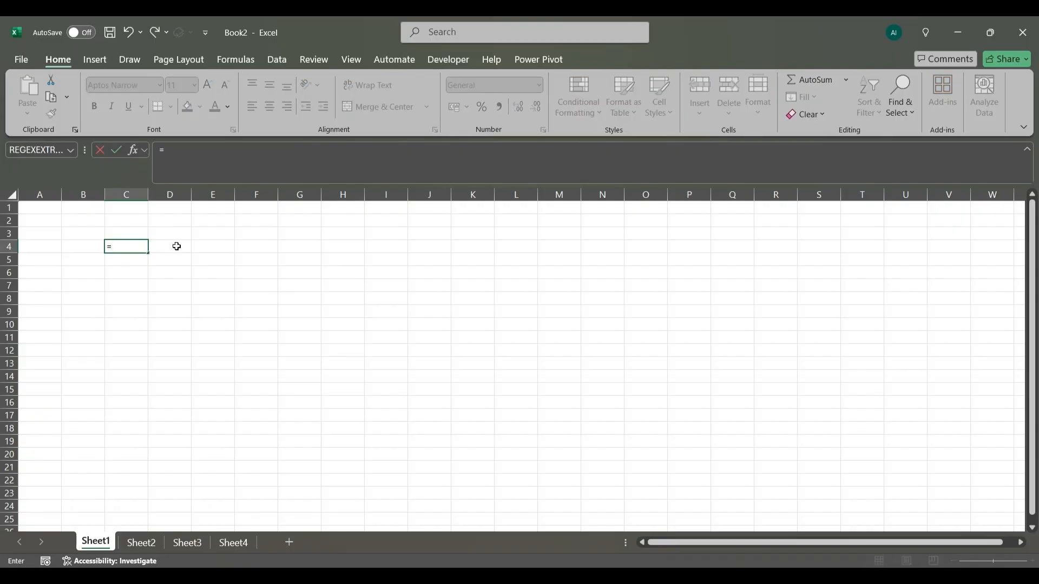
pyautogui.write('CELL')
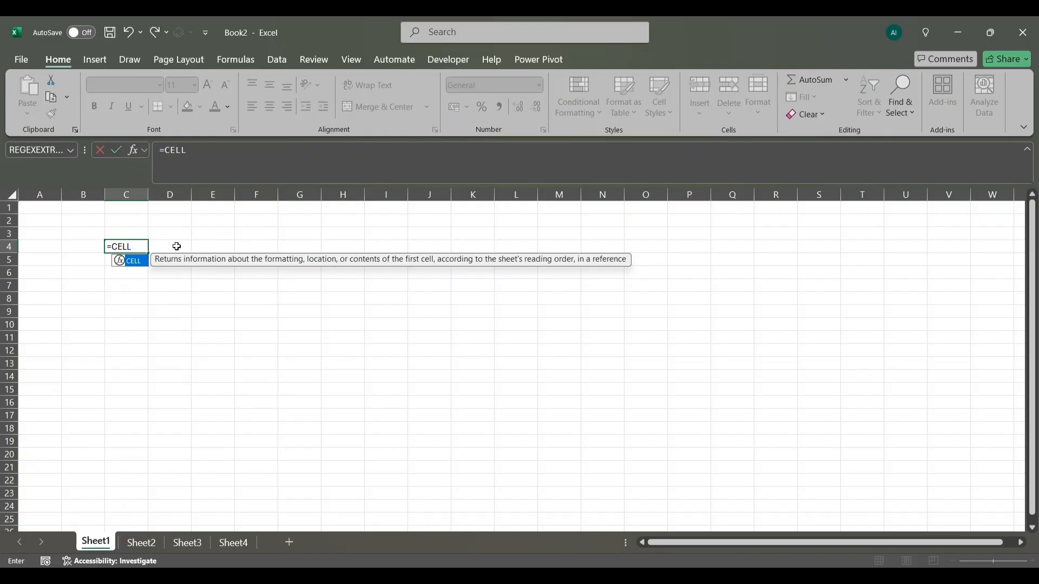
pyautogui.write('(')
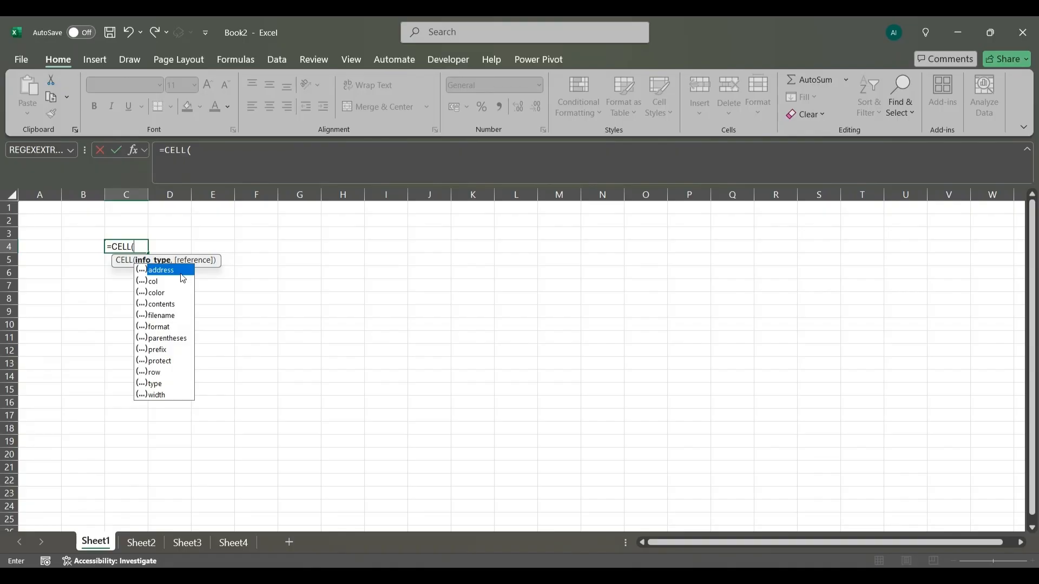
# - Look through the info types offered for the CELL function, such as contents, type and protect
pyautogui.press('Down')
pyautogui.press('Down')
pyautogui.press('Down')
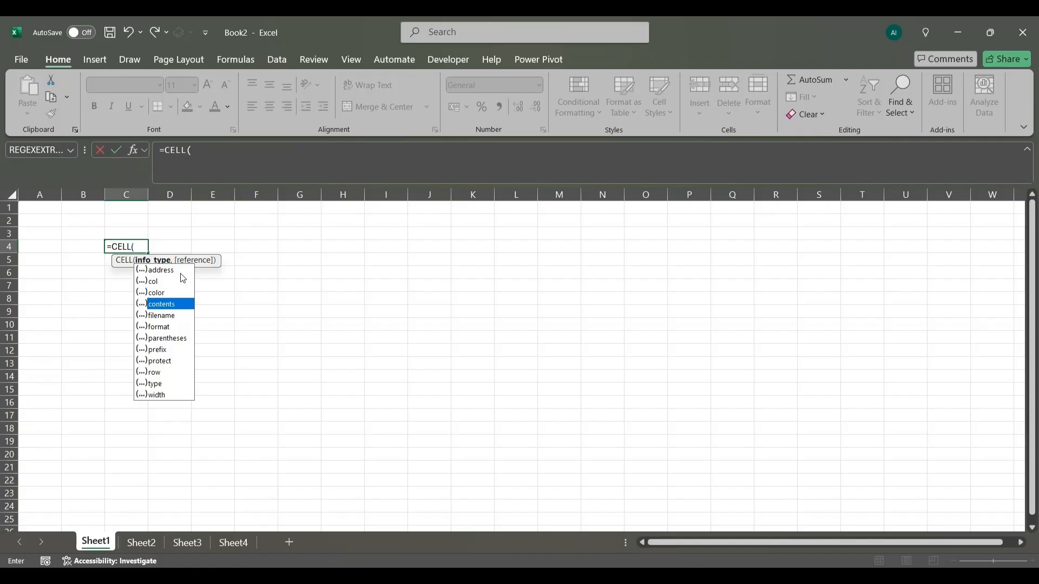
pyautogui.press('Down')
pyautogui.press('Down')
pyautogui.press('Down')
pyautogui.press('Down')
pyautogui.press('Down')
pyautogui.press('Down')
pyautogui.press('Down')
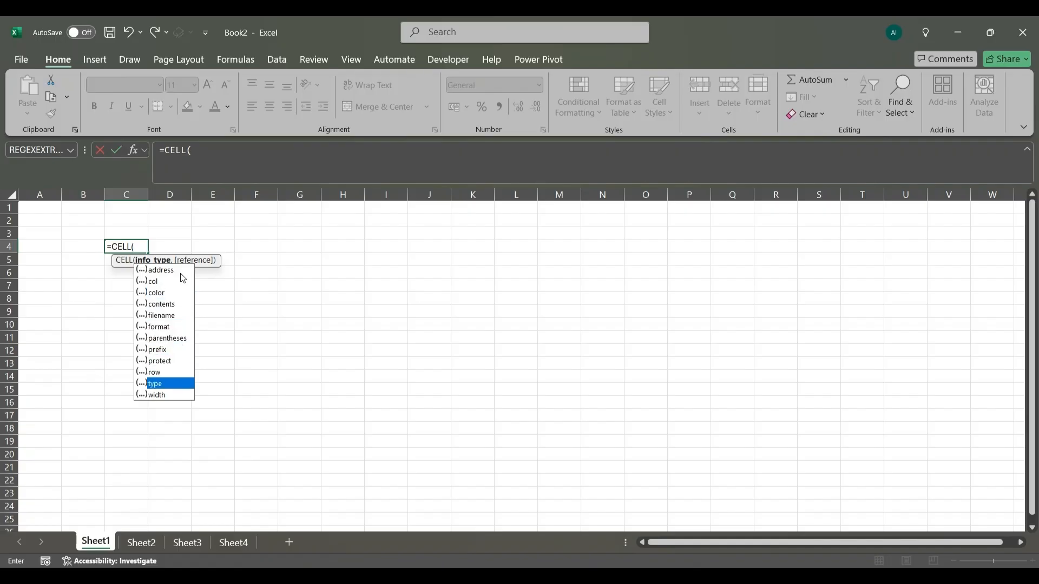
pyautogui.press('Down')
pyautogui.press('Up')
pyautogui.press('Up')
pyautogui.press('Up')
pyautogui.press('Up')
pyautogui.press('Up')
pyautogui.press('Up')
pyautogui.press('Up')
pyautogui.press('Up')
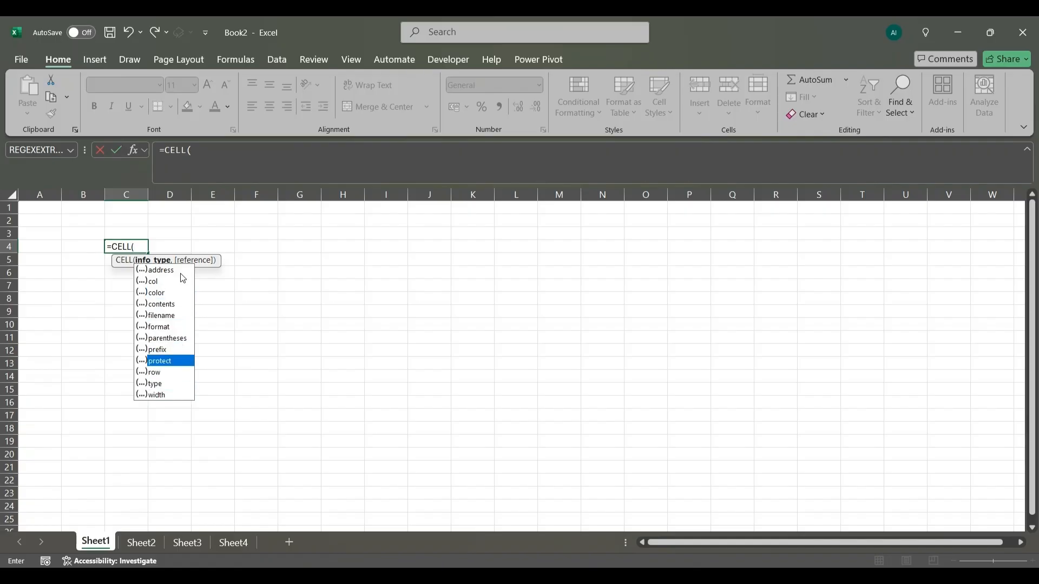
pyautogui.press('Up')
pyautogui.press('Up')
pyautogui.press('Up')
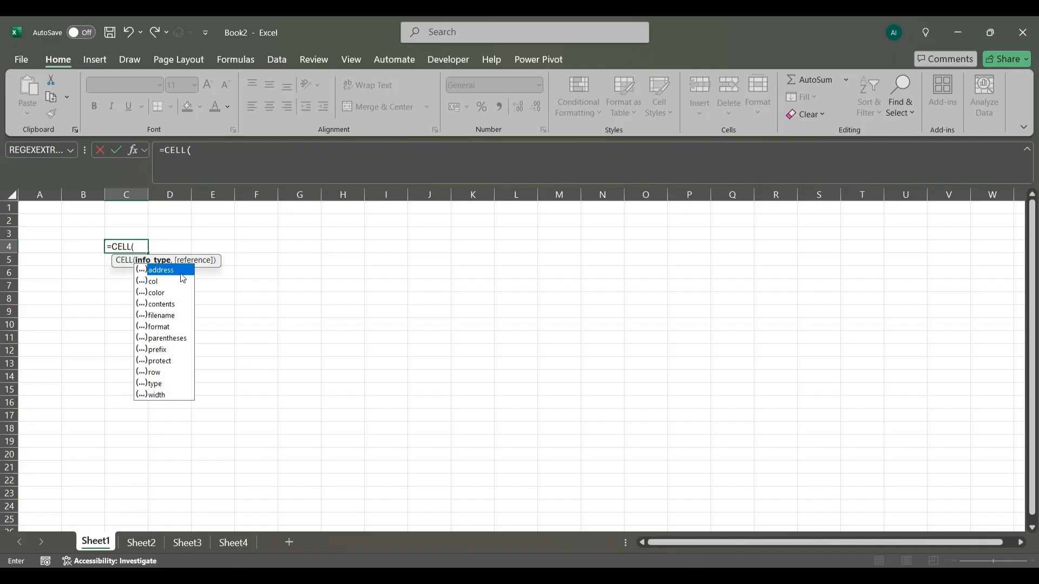
# - Choose "row" as the info type of the CELL formula and continue to the reference argument
pyautogui.press('Down')
pyautogui.press('Down')
pyautogui.press('Down')
pyautogui.press('Down')
pyautogui.press('Down')
pyautogui.press('Down')
pyautogui.press('Down')
pyautogui.press('Down')
pyautogui.press('Down')
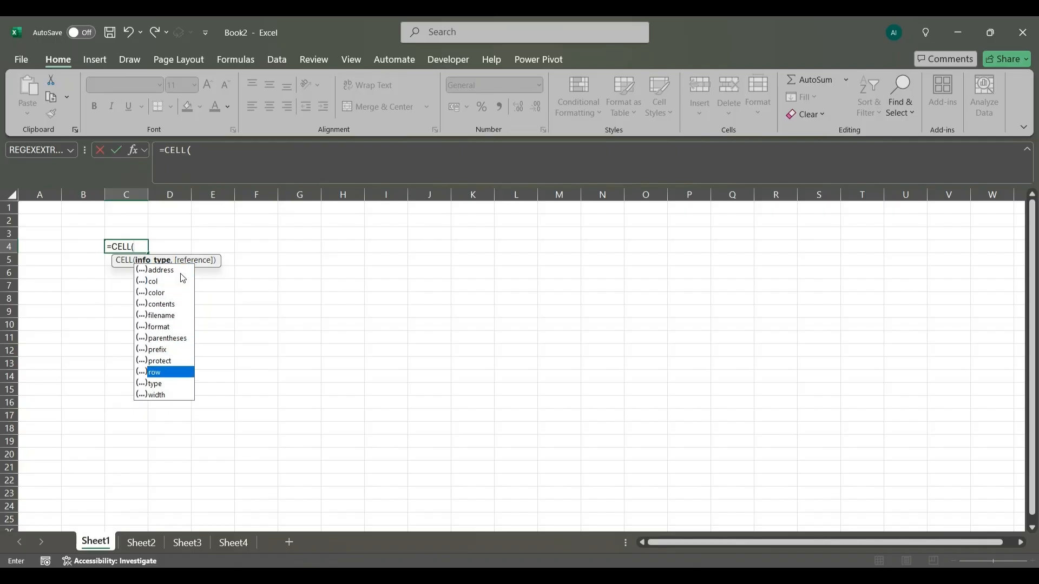
pyautogui.press('Tab')
pyautogui.write(',')
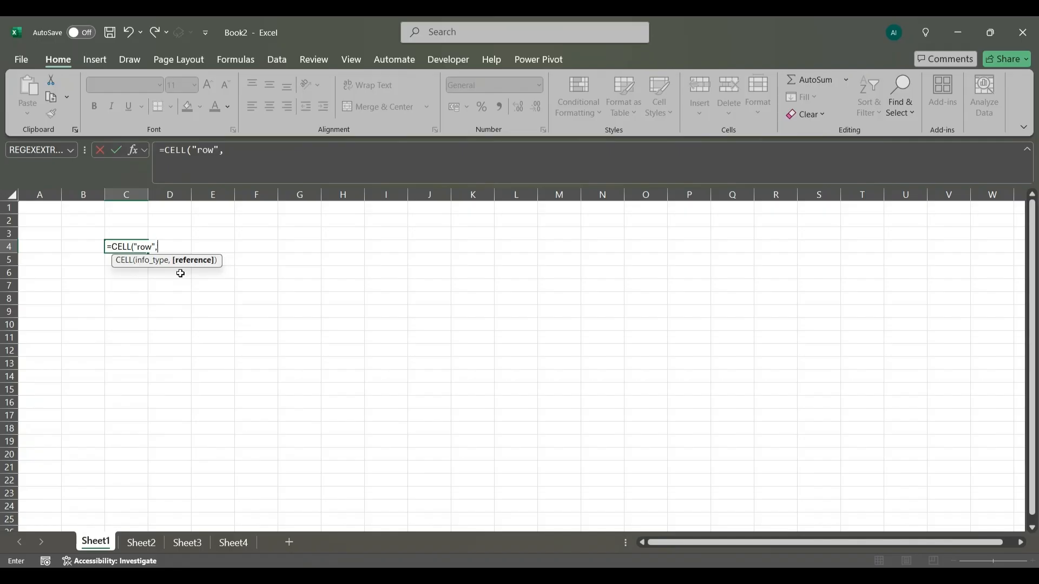
# - Reference cell F12 and complete the formula as =CELL("row",F12) in cell C4
pyautogui.press('Right')
pyautogui.press('Right')
pyautogui.press('Right')
pyautogui.press('Down')
pyautogui.press('Down')
pyautogui.press('Down')
pyautogui.press('Down')
pyautogui.press('Down')
pyautogui.press('Down')
pyautogui.press('Down')
pyautogui.press('Down')
pyautogui.press('Down')
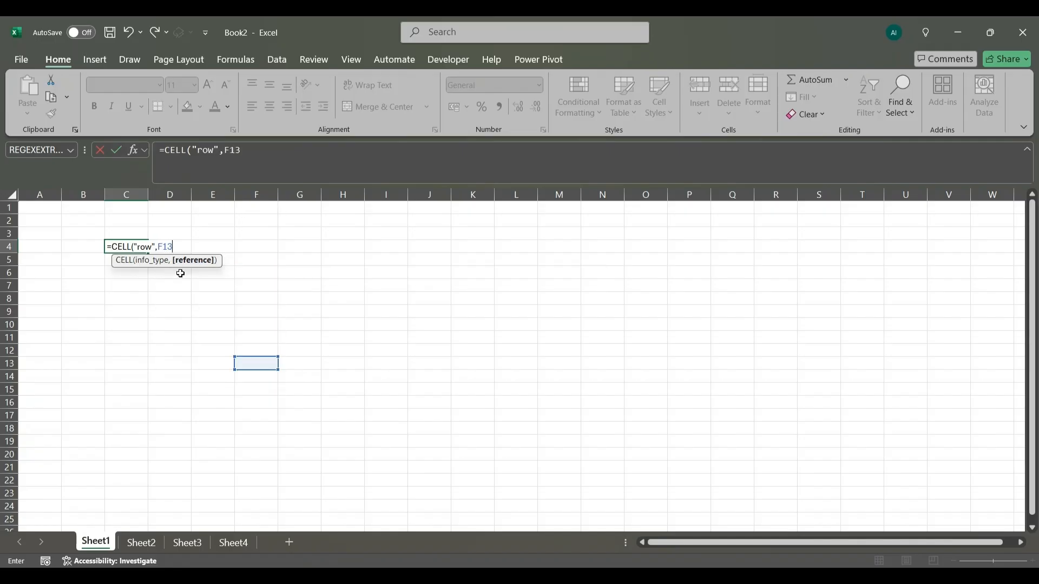
pyautogui.press('Up')
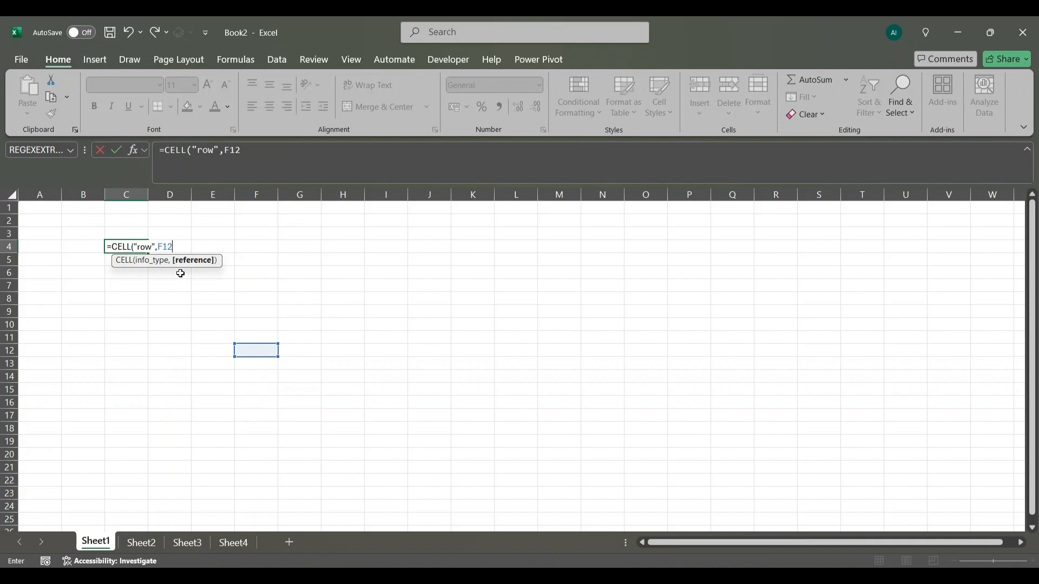
pyautogui.write(')')
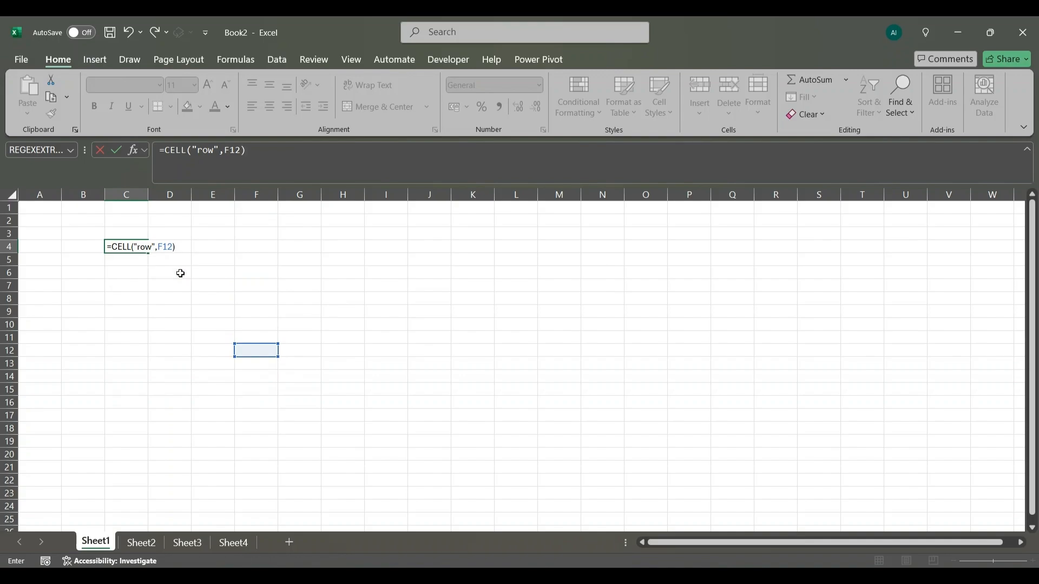
pyautogui.press('Return')
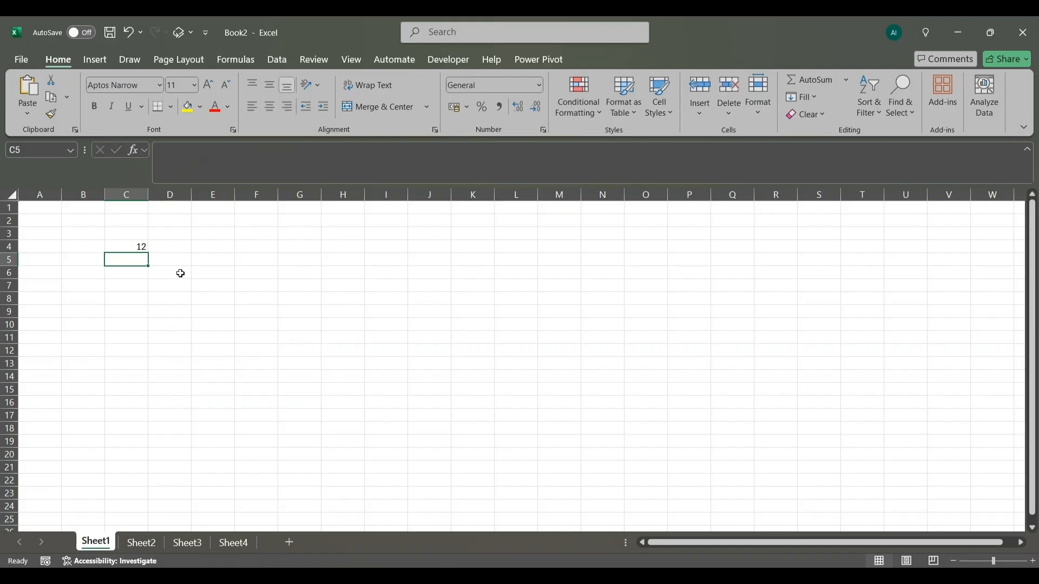
# - View the formula behind the result in cell C4 and delete it from the cell
pyautogui.click(136, 245)
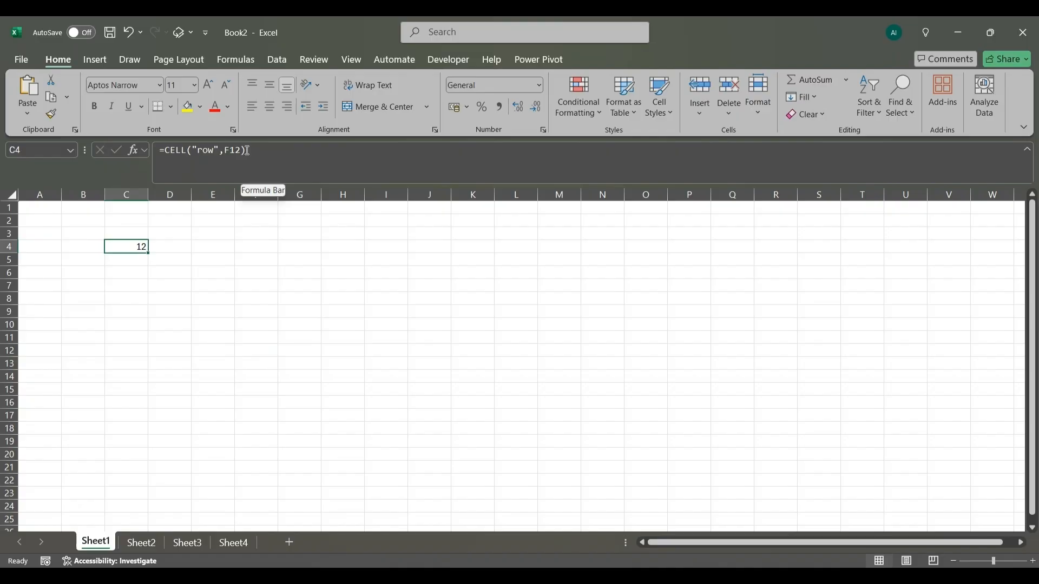
pyautogui.click(155, 283)
pyautogui.click(119, 249)
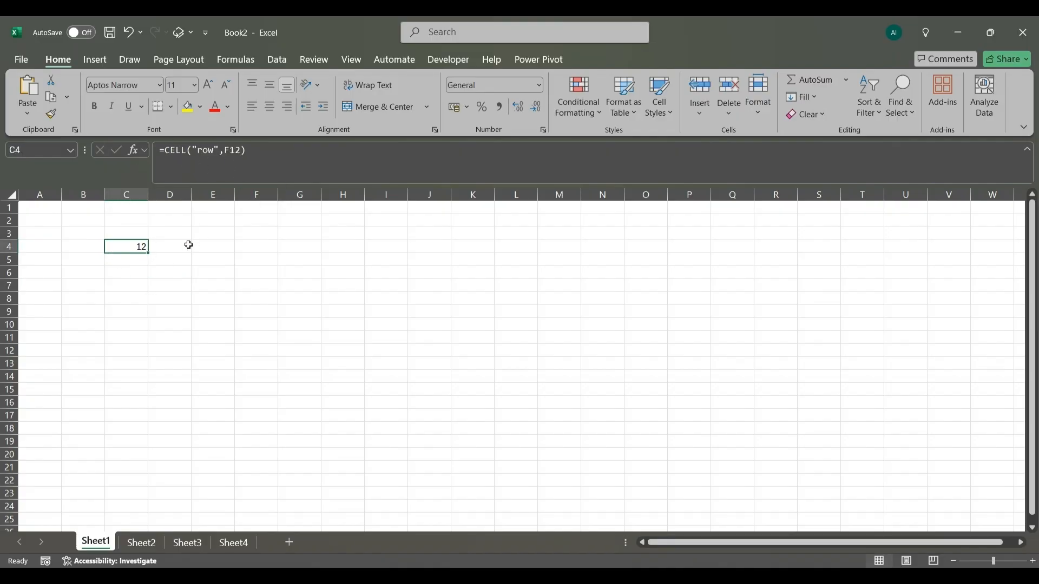
pyautogui.press('BackSpace')
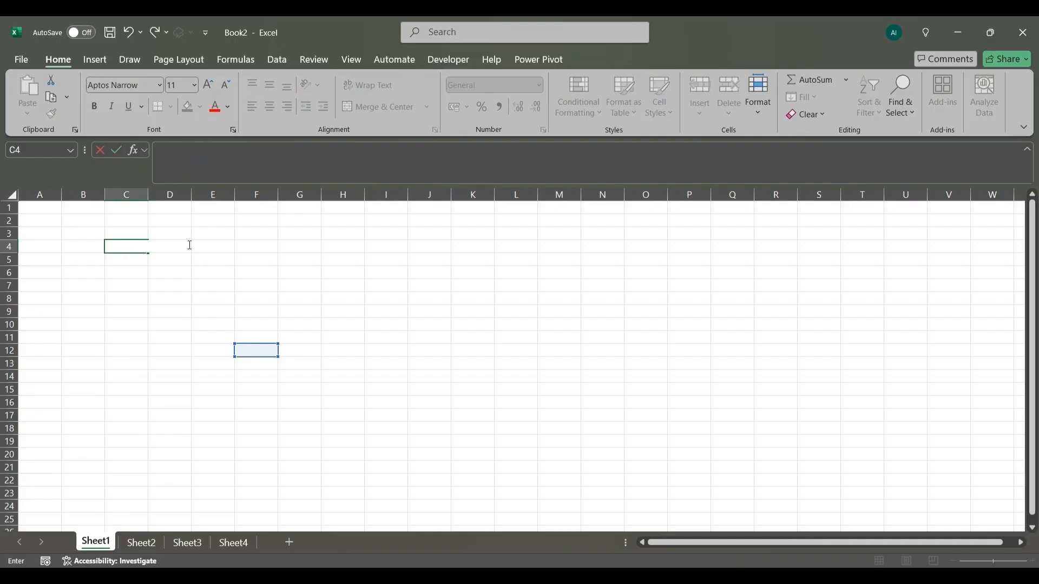
pyautogui.click(123, 260)
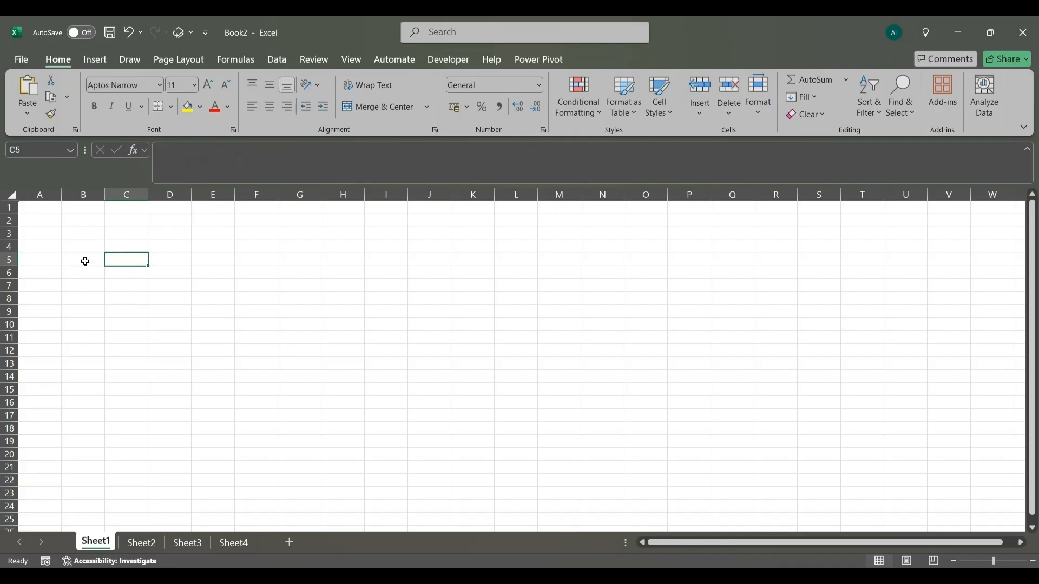
# - Fill the range B5:I5 with yellow and select its first and last cells, B5 and I5
pyautogui.moveTo(85, 262); pyautogui.dragTo(373, 254)
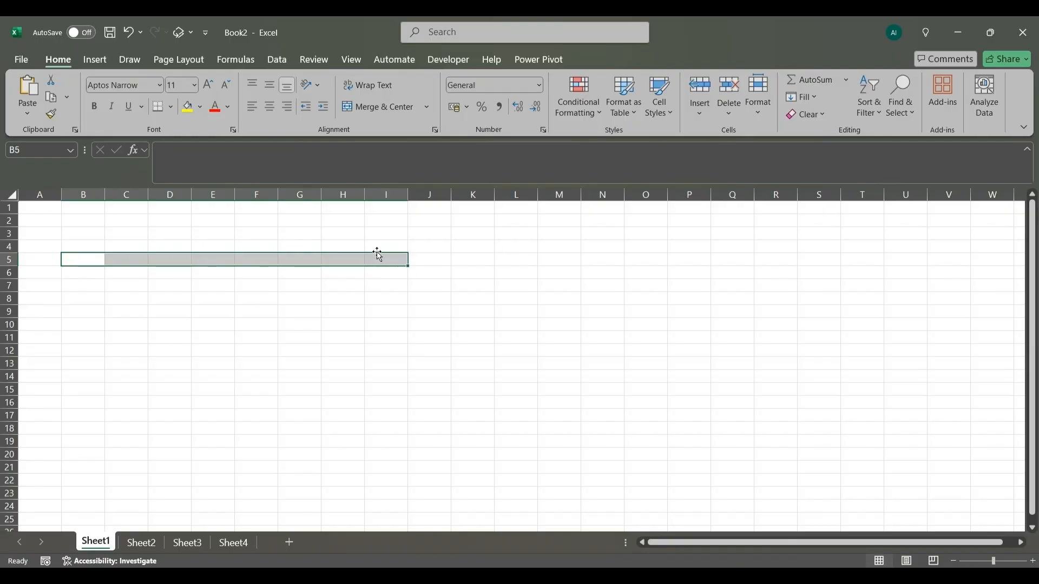
pyautogui.click(189, 107)
pyautogui.click(197, 286)
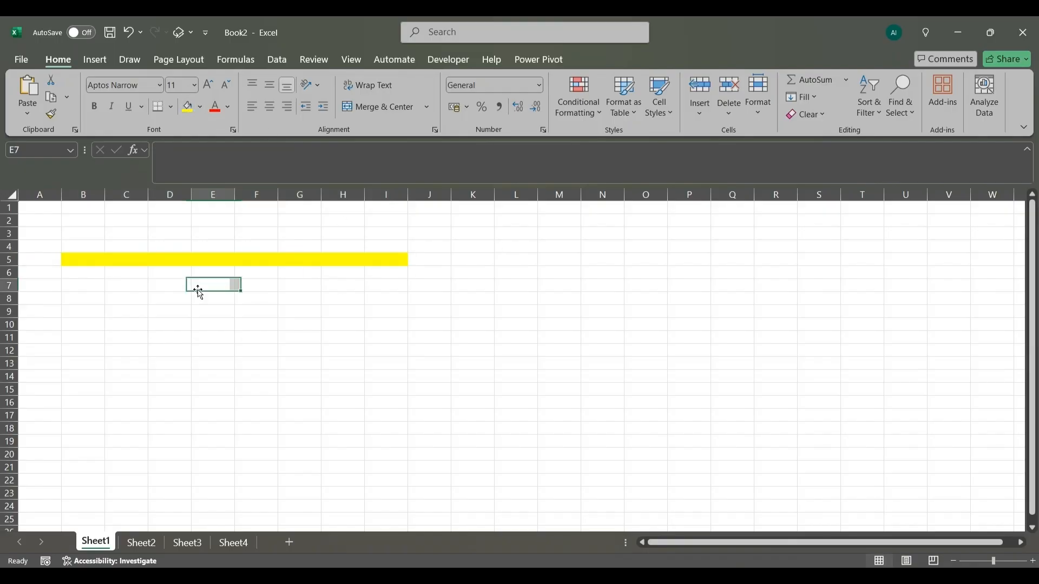
pyautogui.click(76, 260)
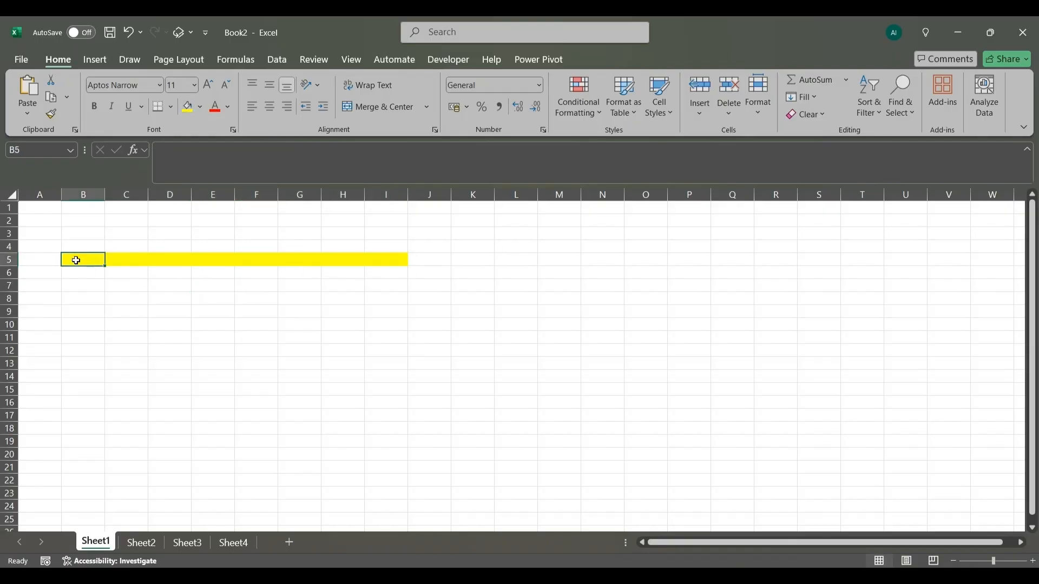
pyautogui.click(394, 258)
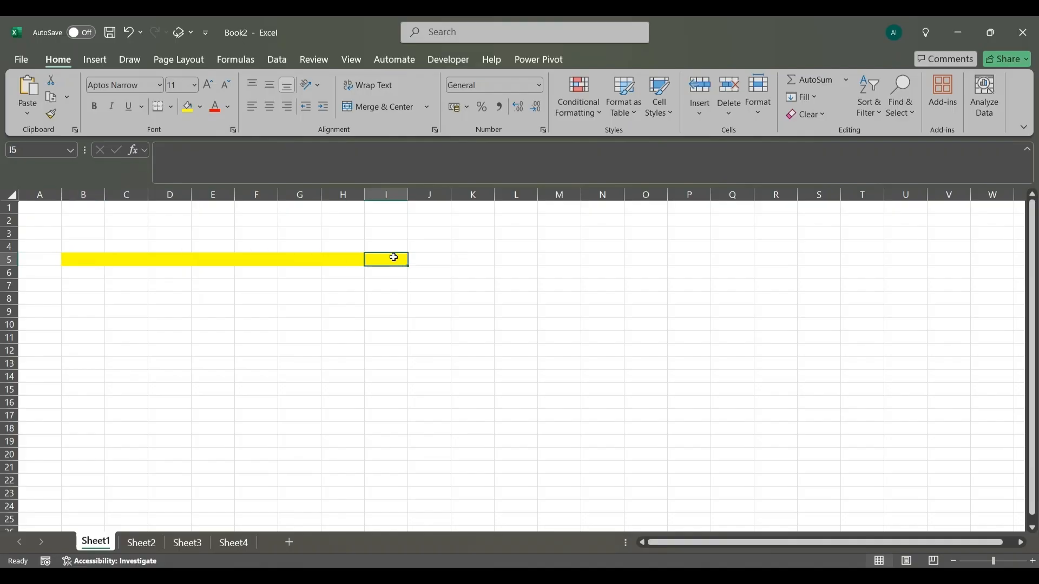
# - Select the single-column range B7:B16 and the multi-column block D8:H17 as further examples of ranges
pyautogui.moveTo(70, 288); pyautogui.dragTo(82, 409)
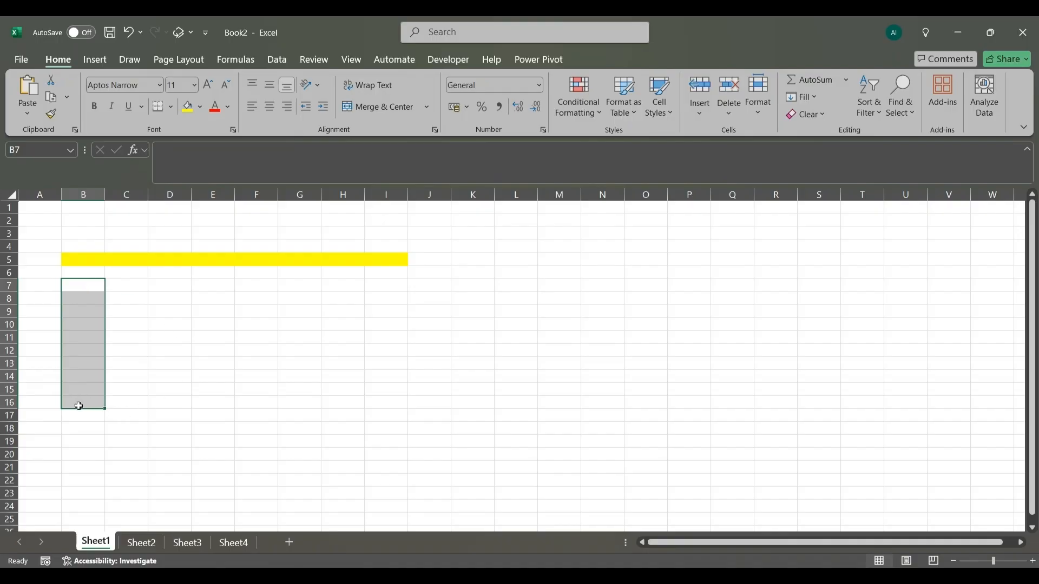
pyautogui.click(173, 297)
pyautogui.moveTo(199, 298); pyautogui.dragTo(322, 412)
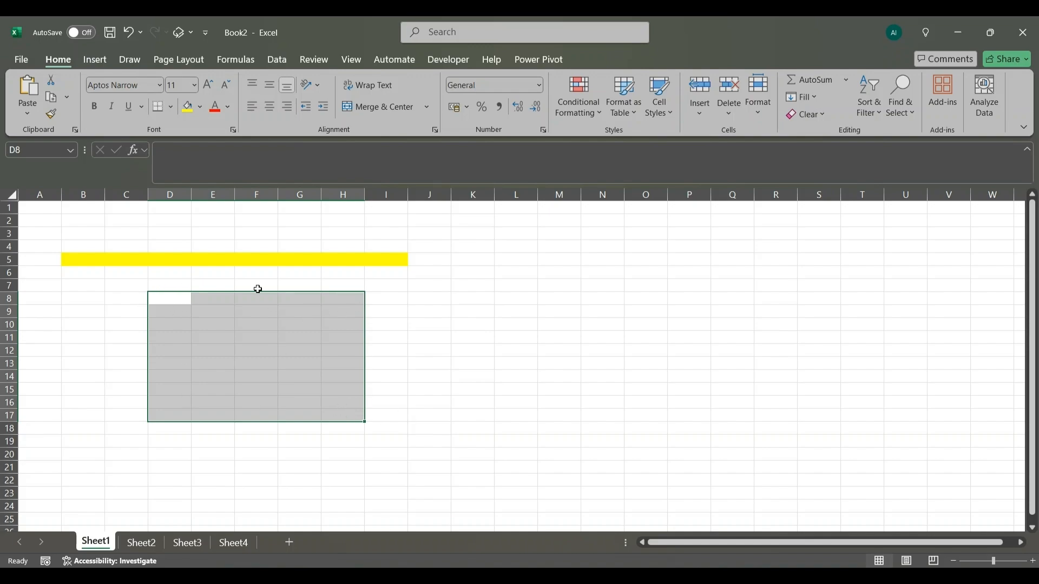
pyautogui.click(448, 327)
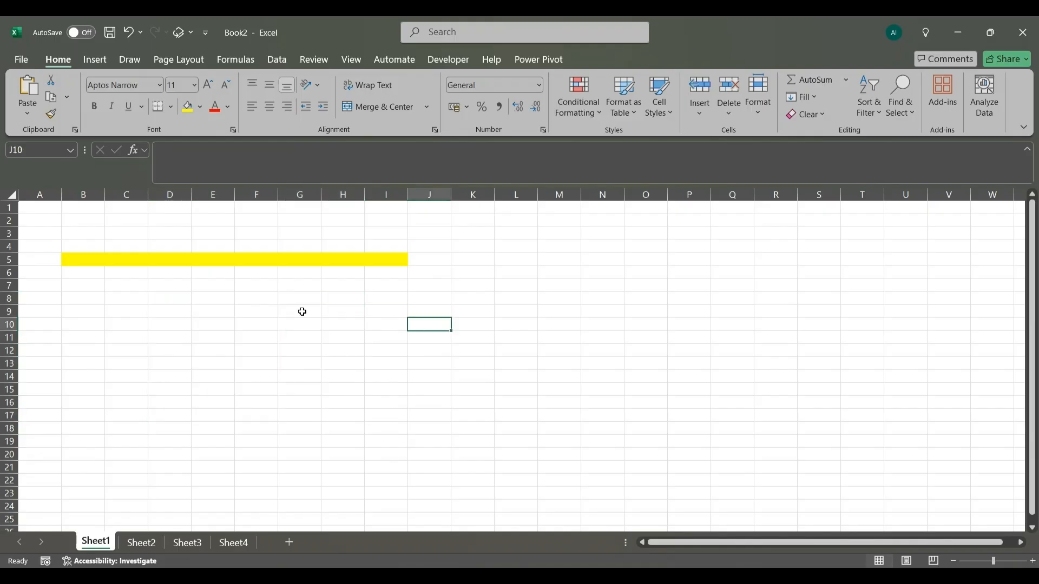
# - Remove the fill colour from the range A4:J9, clearing the yellow highlight
pyautogui.moveTo(57, 244); pyautogui.dragTo(420, 306)
pyautogui.click(202, 107)
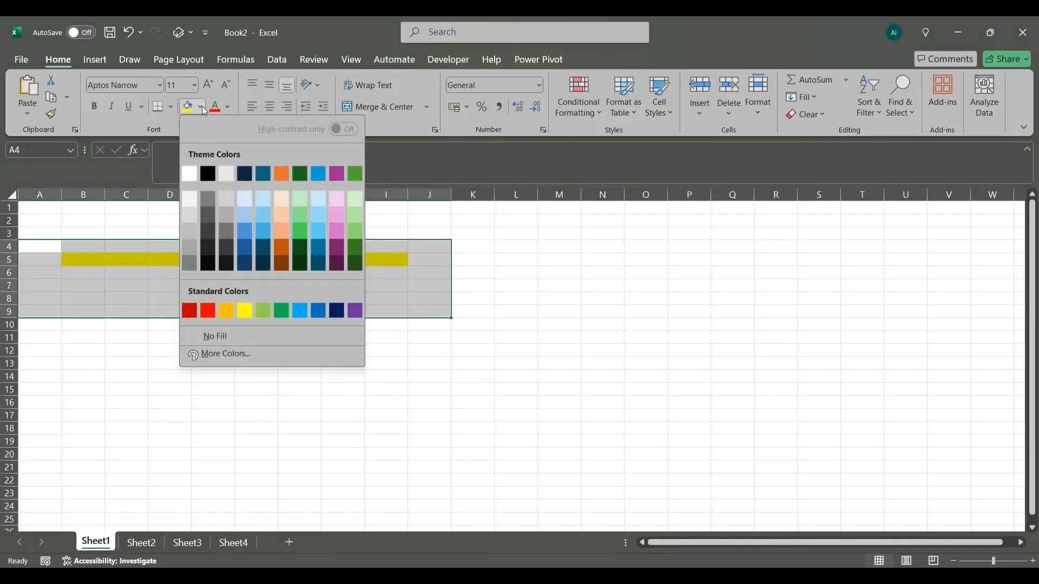
pyautogui.click(221, 336)
pyautogui.click(159, 337)
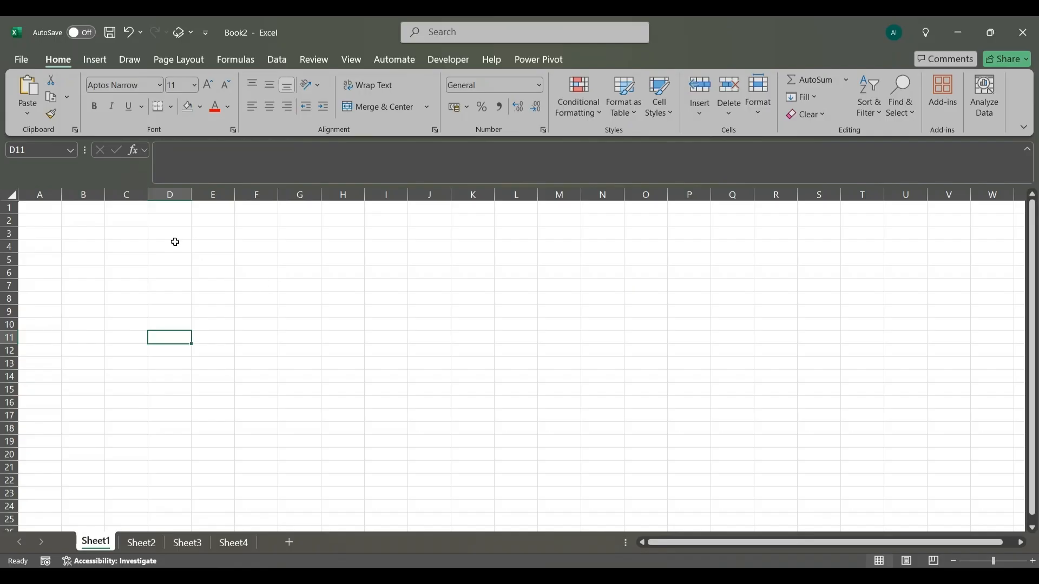
# - Enter =RANDARRAY(10,1,0,100,TRUE) in cell C3 to generate ten random whole numbers down column C
pyautogui.click(138, 232)
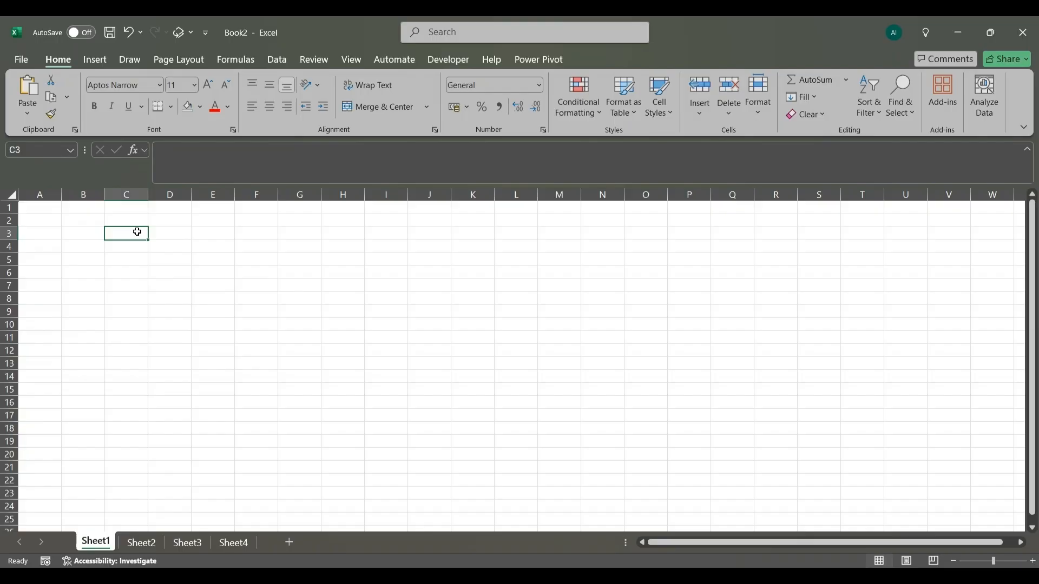
pyautogui.write('=')
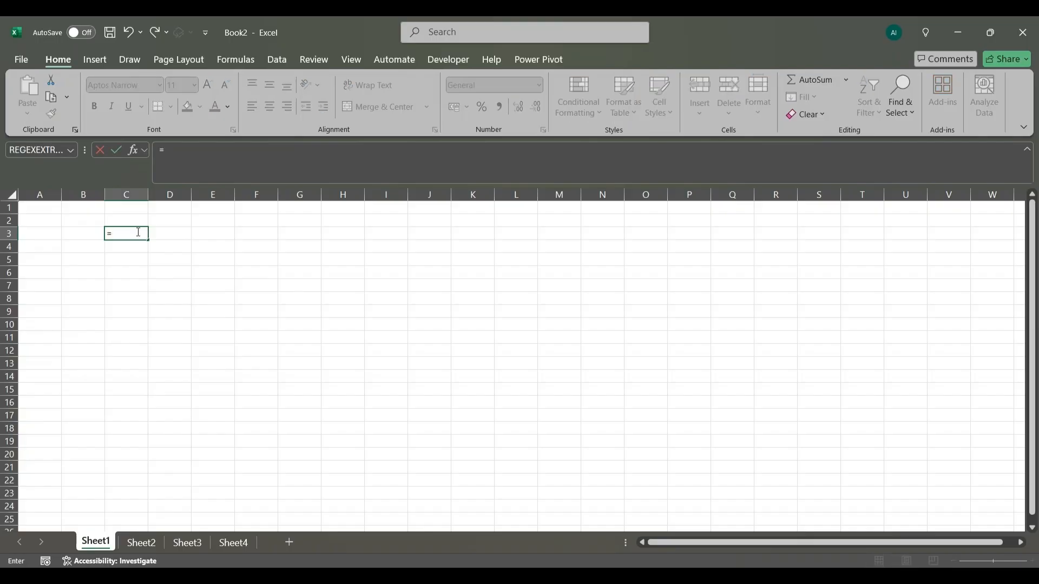
pyautogui.write('RAND')
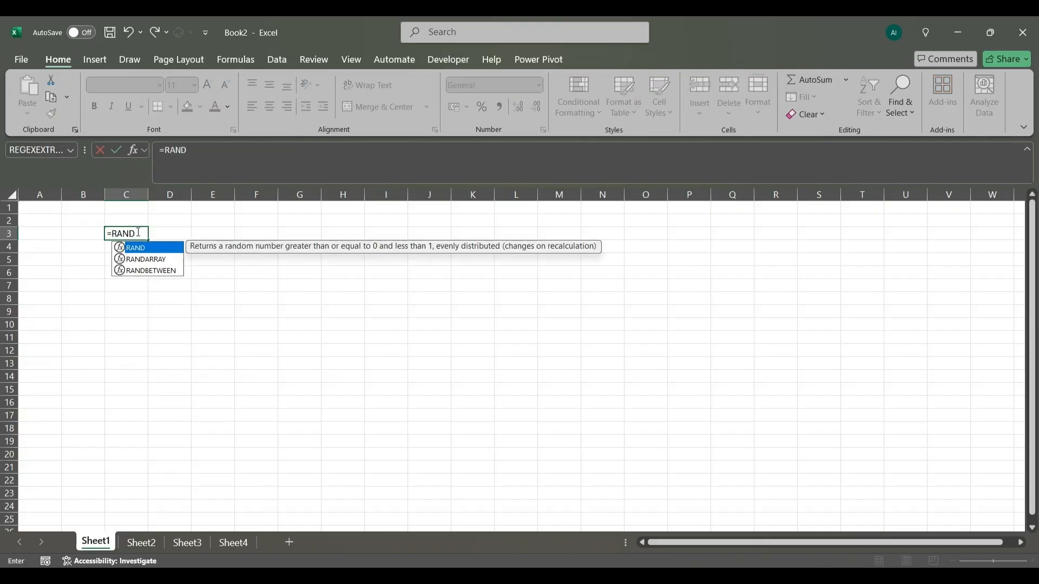
pyautogui.write('ARRAY(')
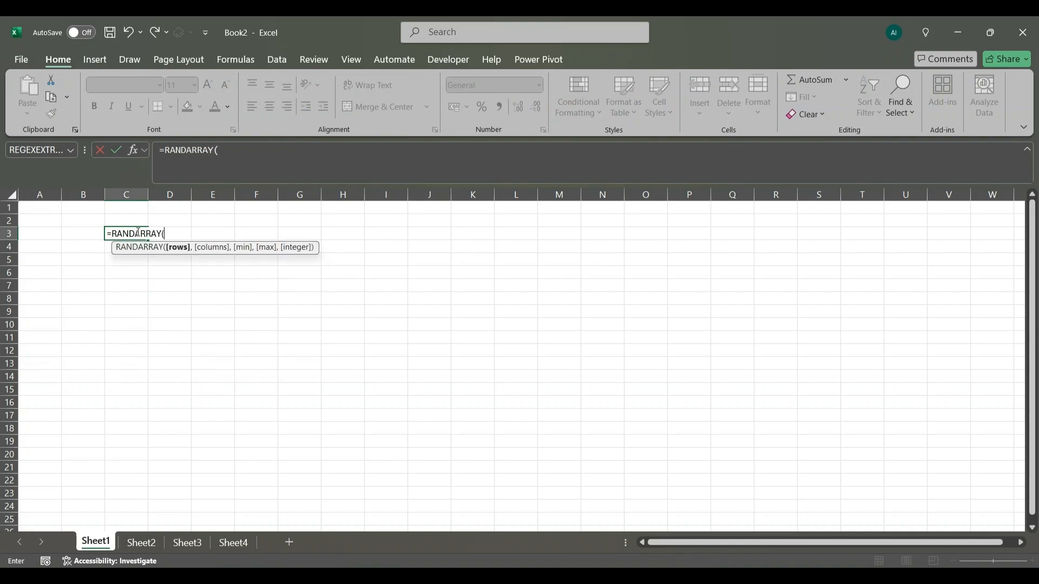
pyautogui.write('10,1,')
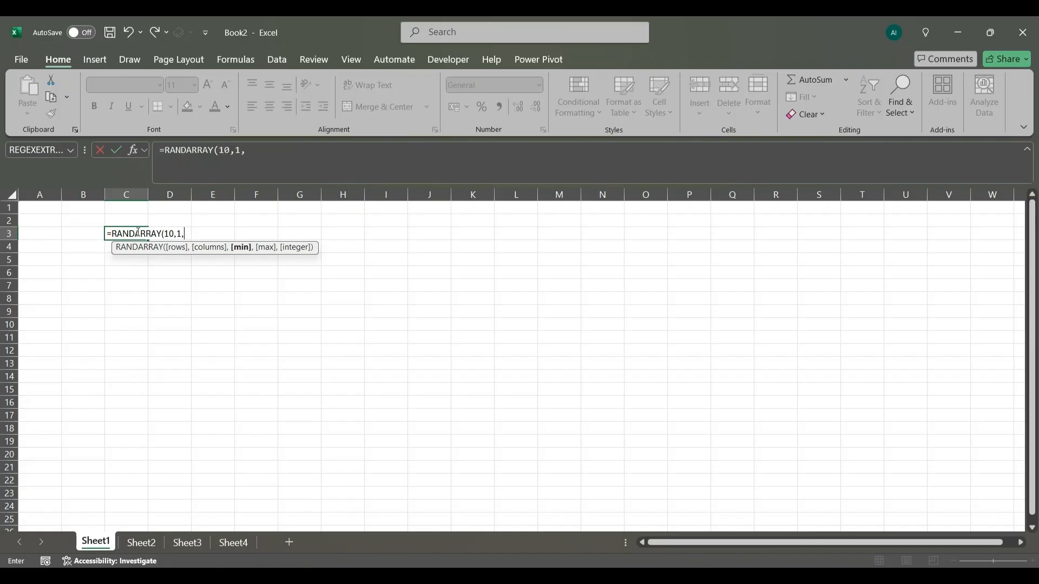
pyautogui.write('0,100')
pyautogui.write('.')
pyautogui.write(',')
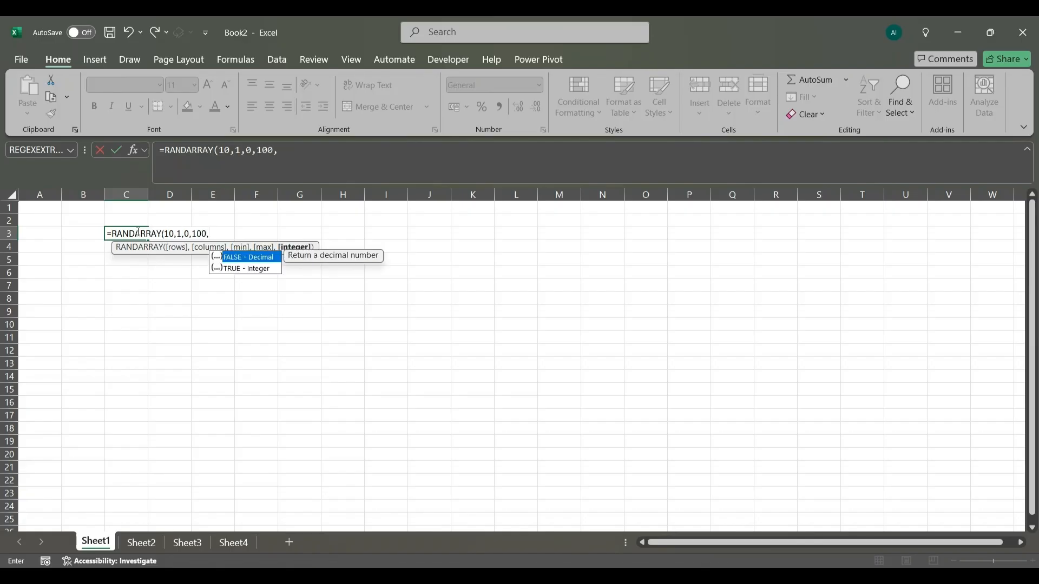
pyautogui.press('Down')
pyautogui.press('Tab')
pyautogui.write(')')
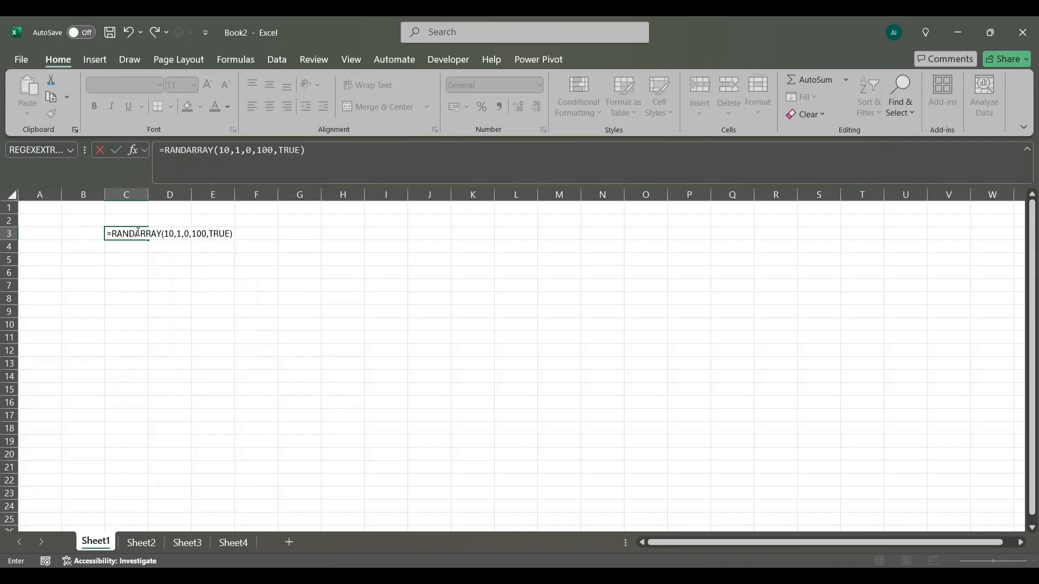
pyautogui.press('Return')
pyautogui.click(175, 288)
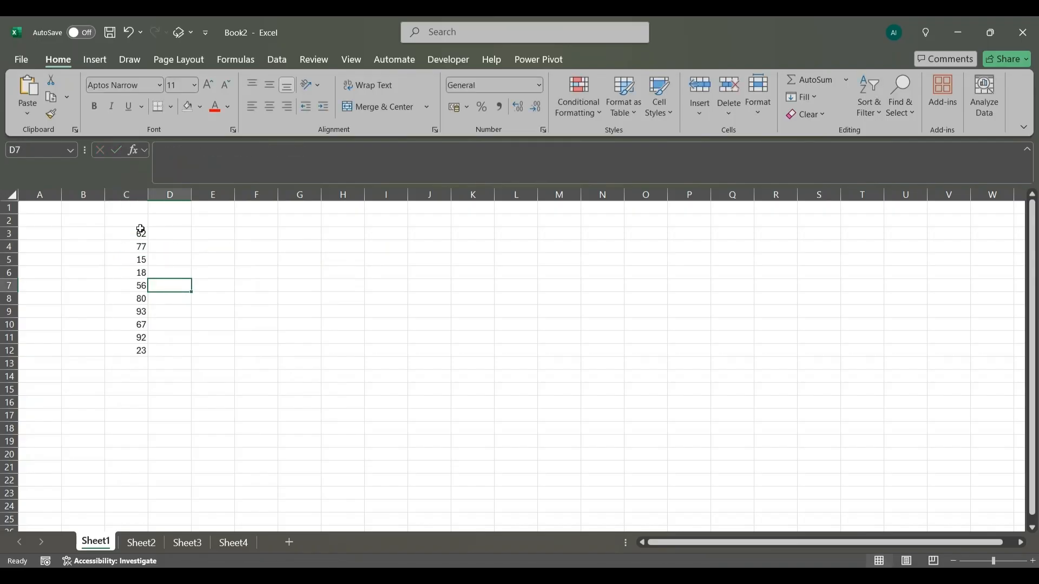
# - Copy the random numbers in C3:C12 and paste them in place as static values, replacing the RANDARRAY formula
pyautogui.moveTo(139, 233); pyautogui.dragTo(133, 353)
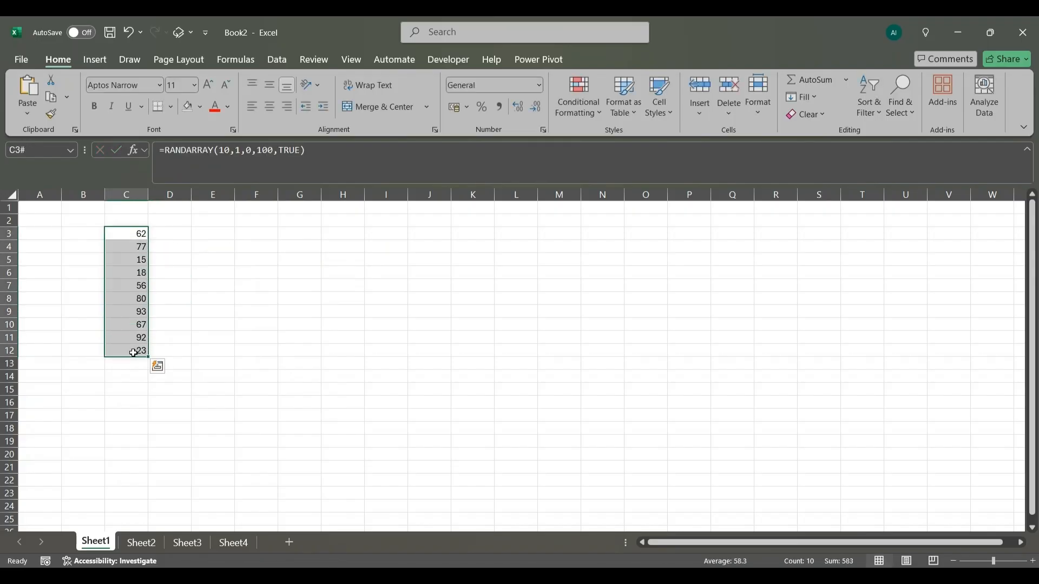
pyautogui.hotkey('ctrl', 'c')
pyautogui.rightClick(126, 241)
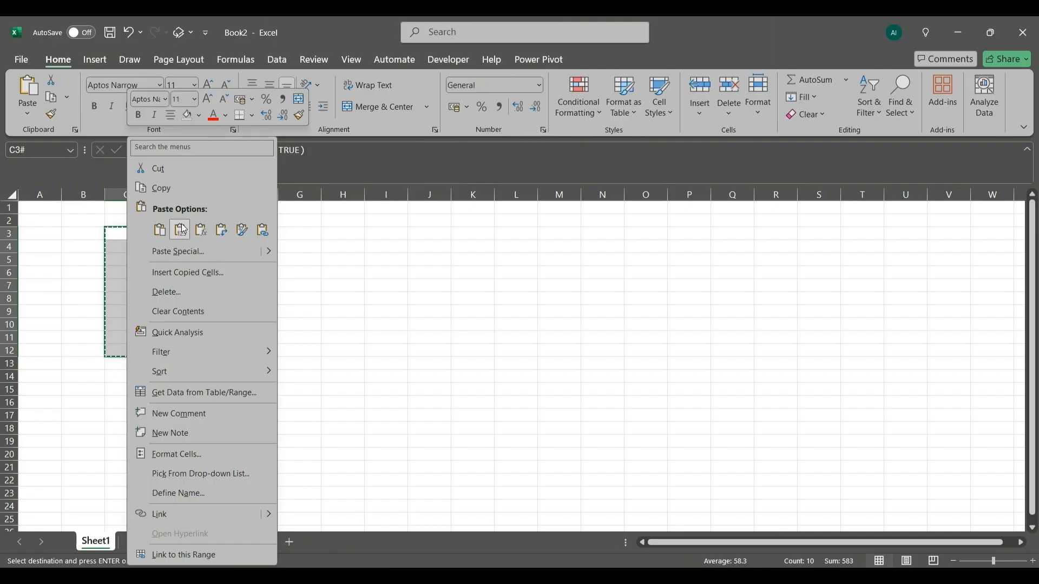
pyautogui.click(200, 230)
pyautogui.click(225, 272)
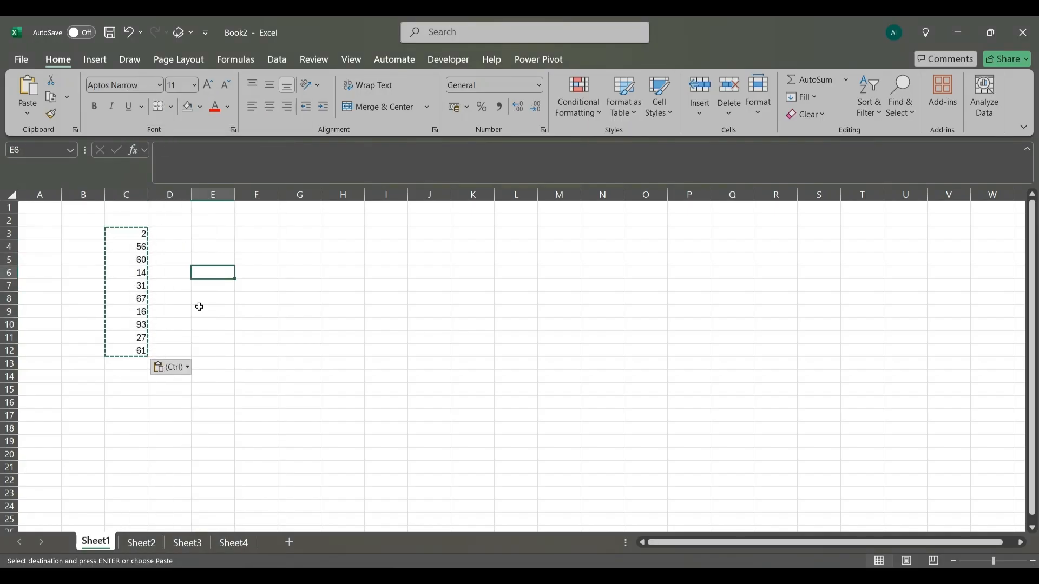
pyautogui.click(201, 323)
# - Select the ten numbers in C3:C12 to show the range, and end copy mode
pyautogui.moveTo(141, 236); pyautogui.dragTo(146, 352)
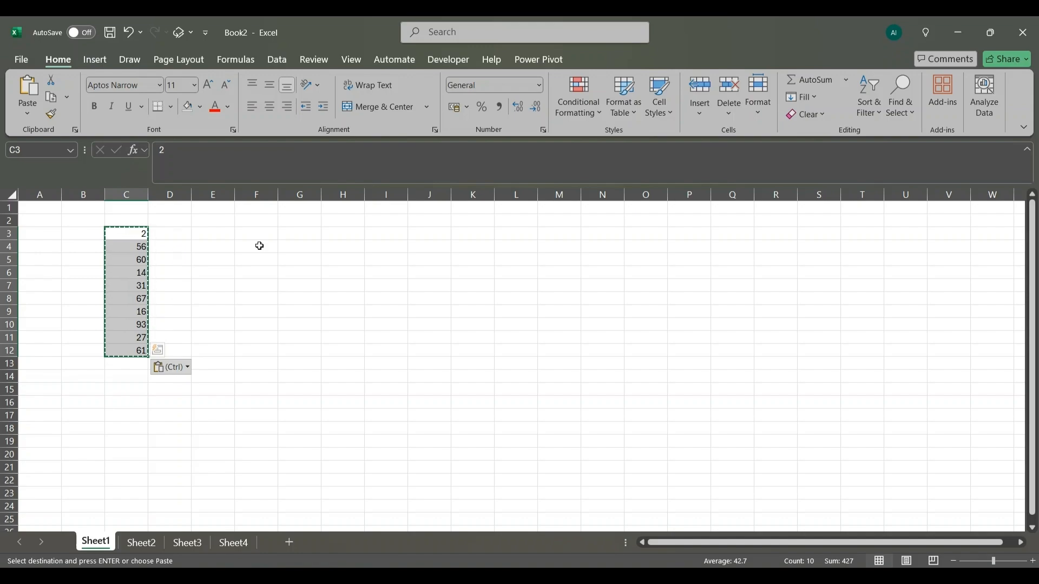
pyautogui.click(219, 260)
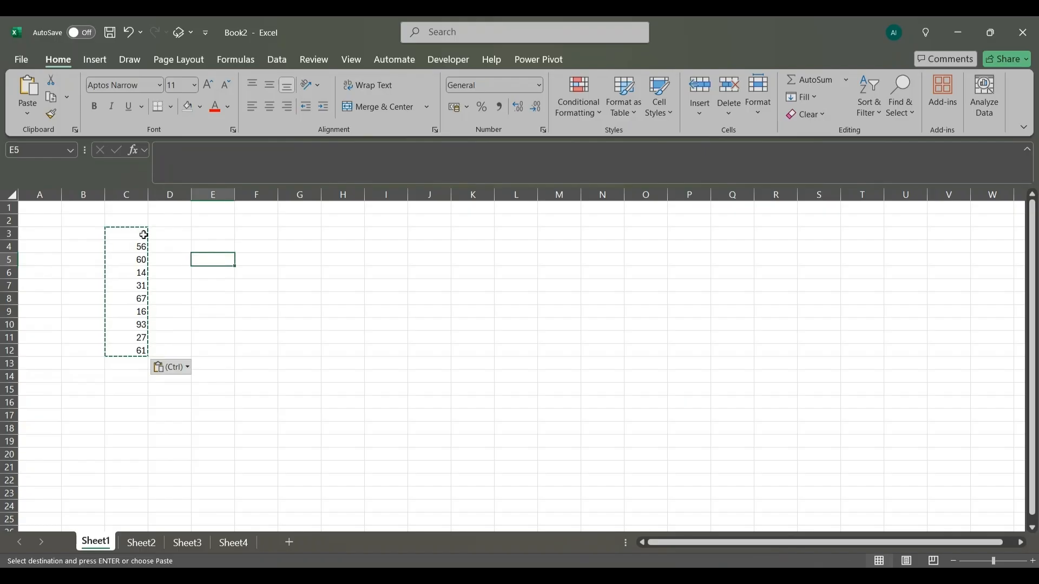
pyautogui.moveTo(132, 234); pyautogui.dragTo(144, 353)
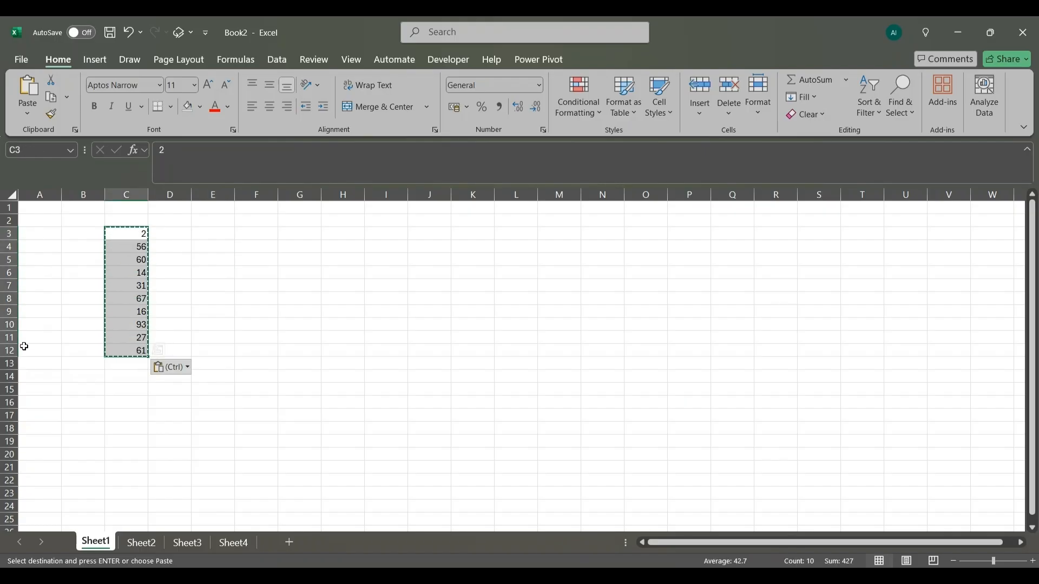
pyautogui.click(266, 262)
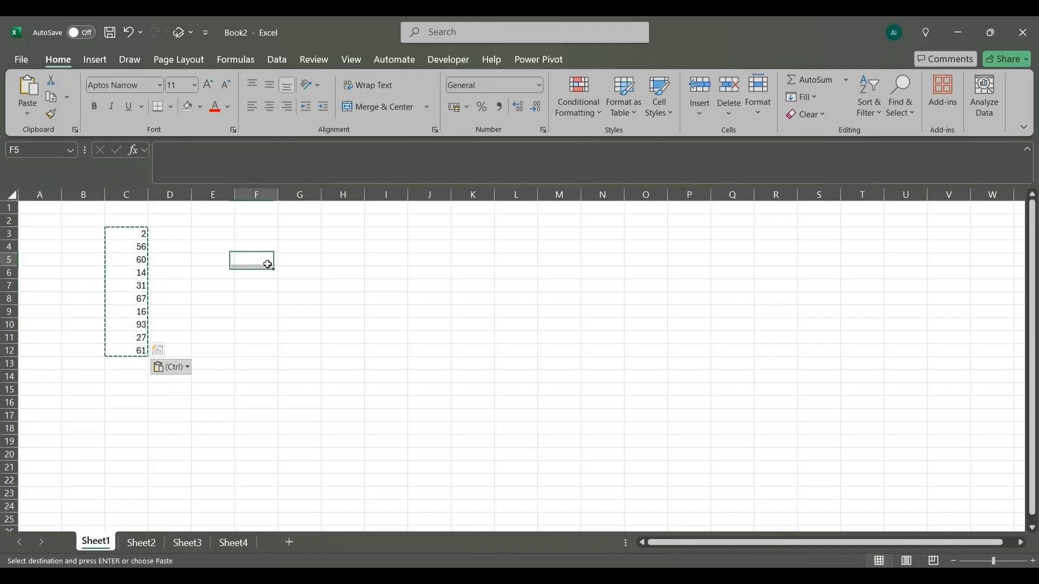
pyautogui.click(230, 283)
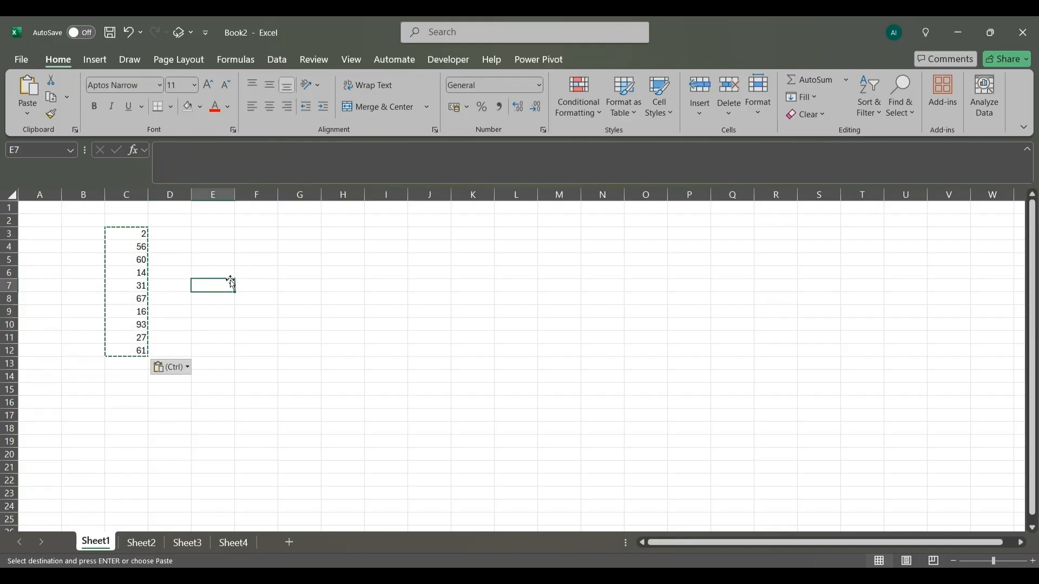
pyautogui.press('Escape')
pyautogui.click(341, 298)
# - View the New Name dialog for the range C3:C12 and close it without defining a name
pyautogui.moveTo(123, 234); pyautogui.dragTo(124, 348)
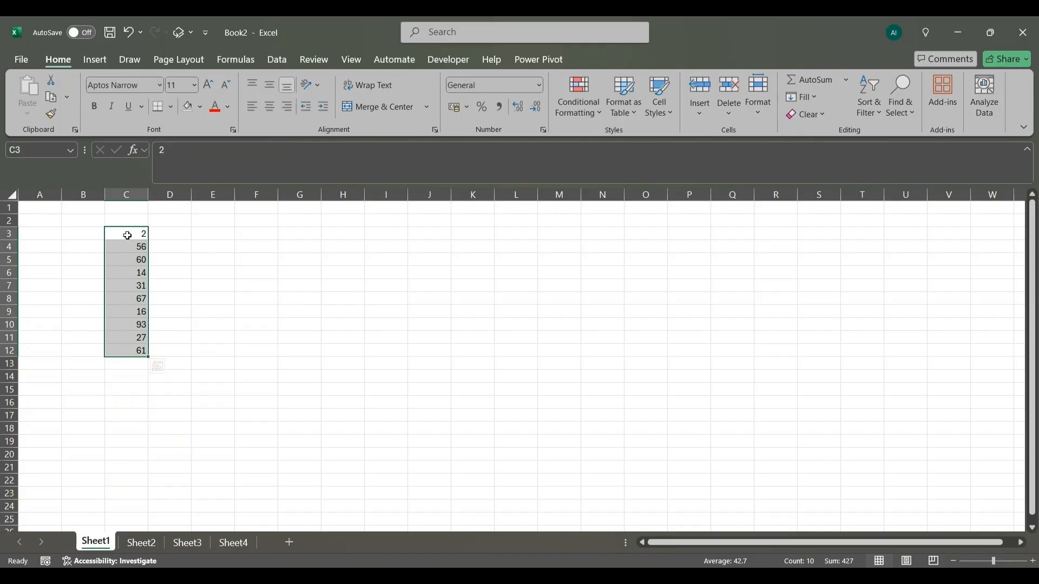
pyautogui.click(240, 55)
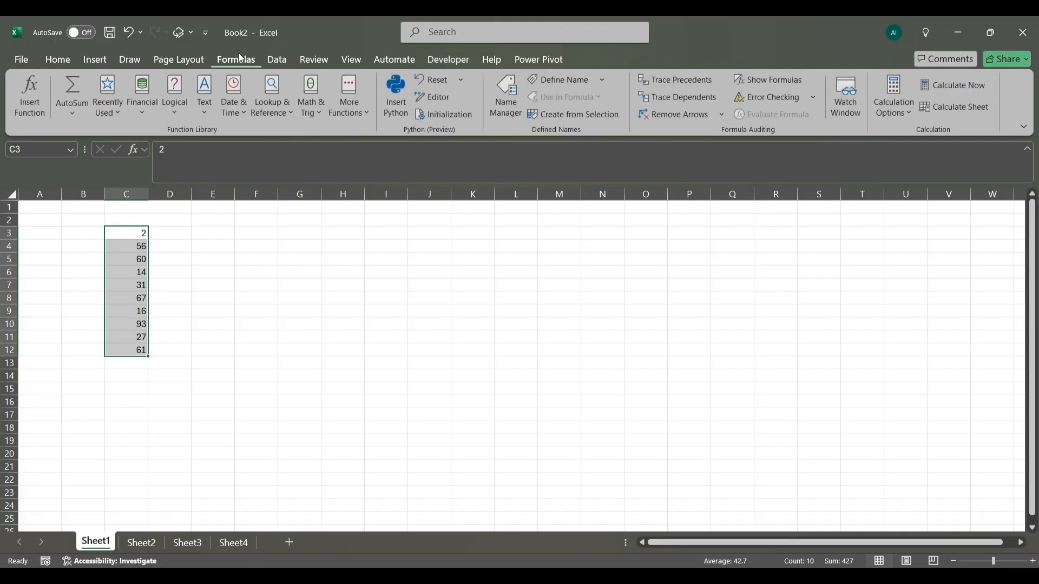
pyautogui.click(574, 84)
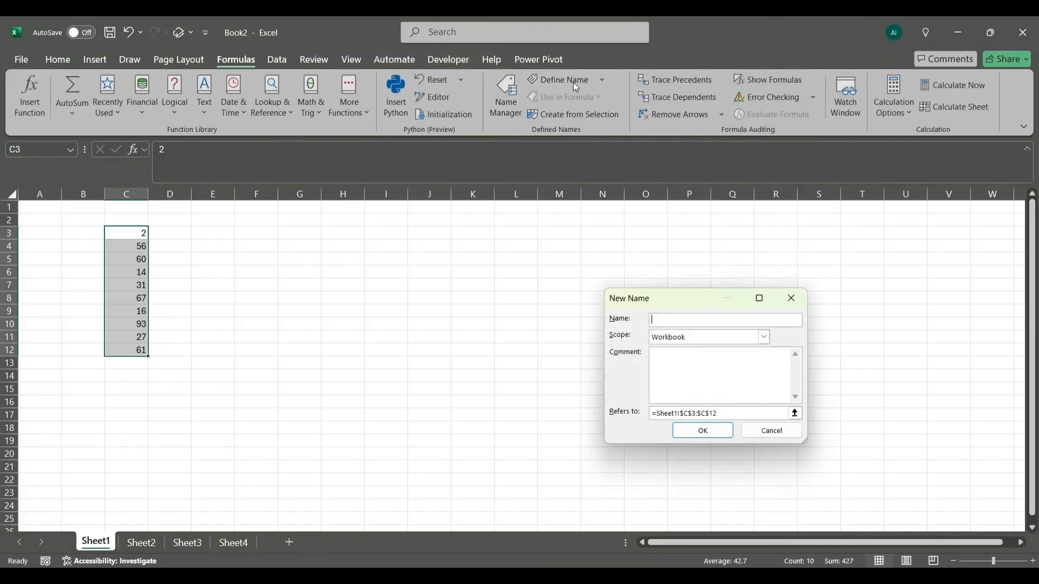
pyautogui.moveTo(687, 298); pyautogui.dragTo(511, 238)
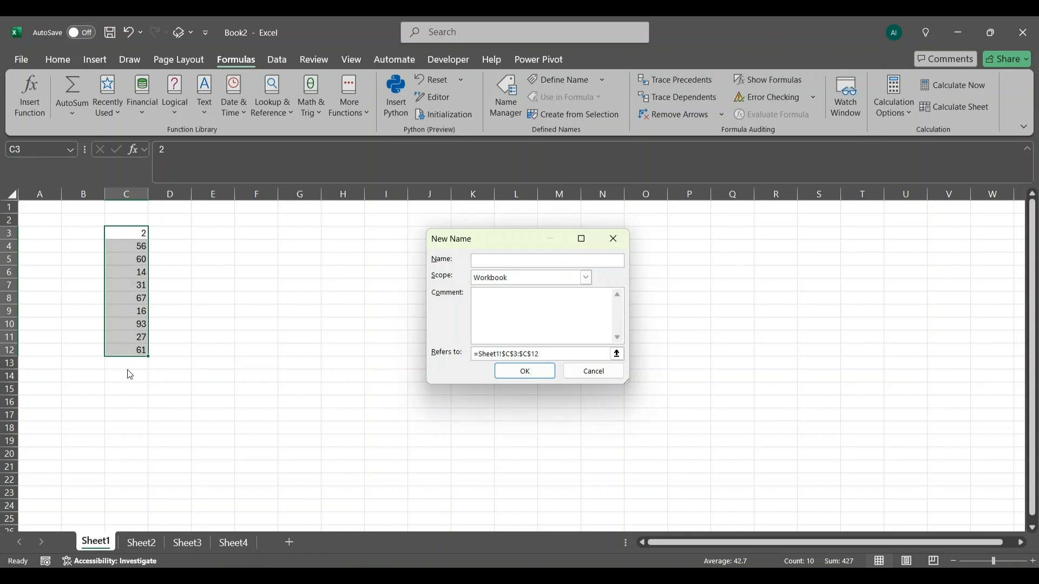
pyautogui.click(594, 371)
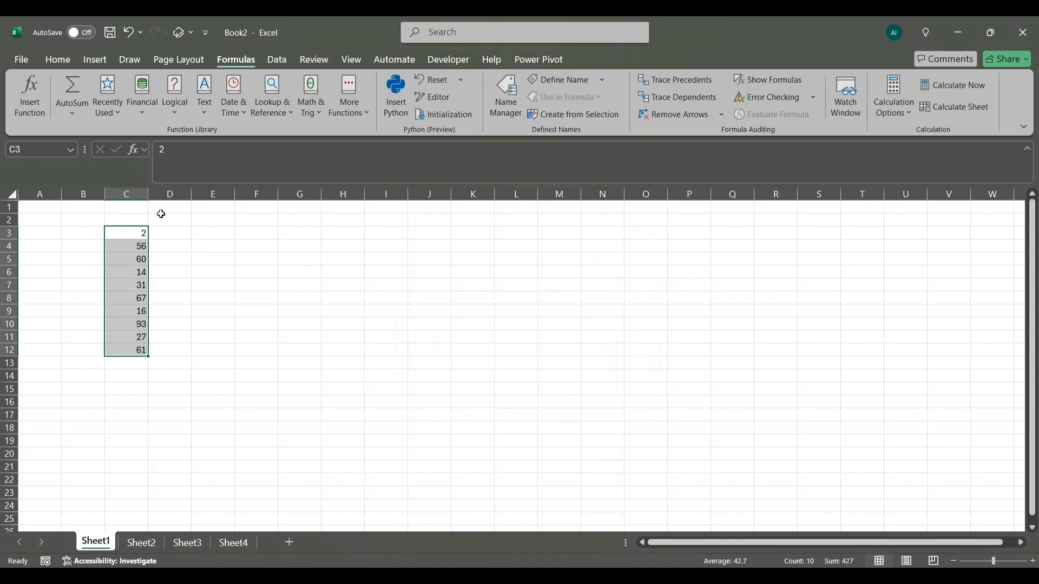
pyautogui.click(57, 96)
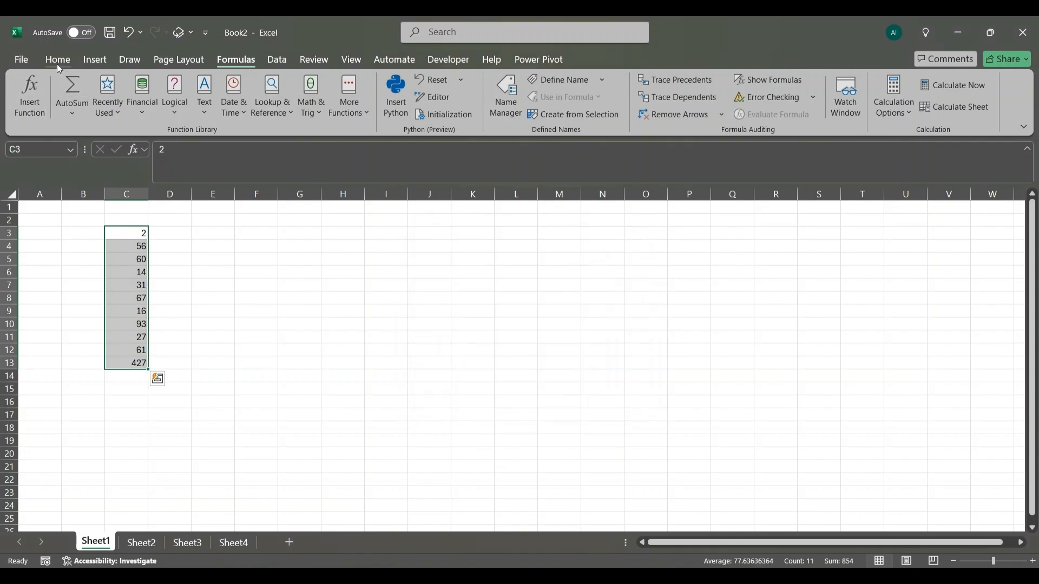
pyautogui.hotkey('ctrl', 'z')
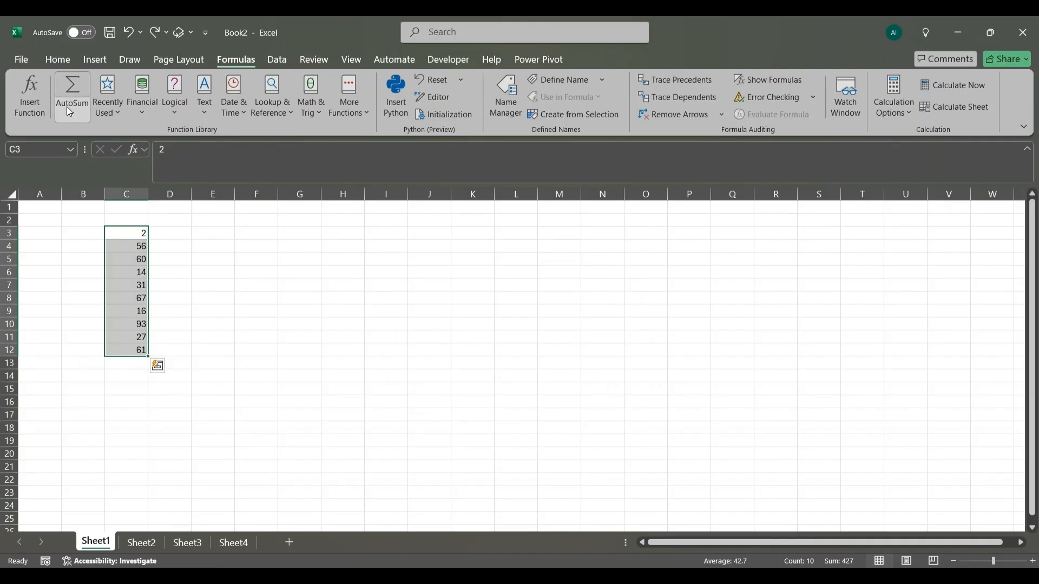
pyautogui.click(65, 62)
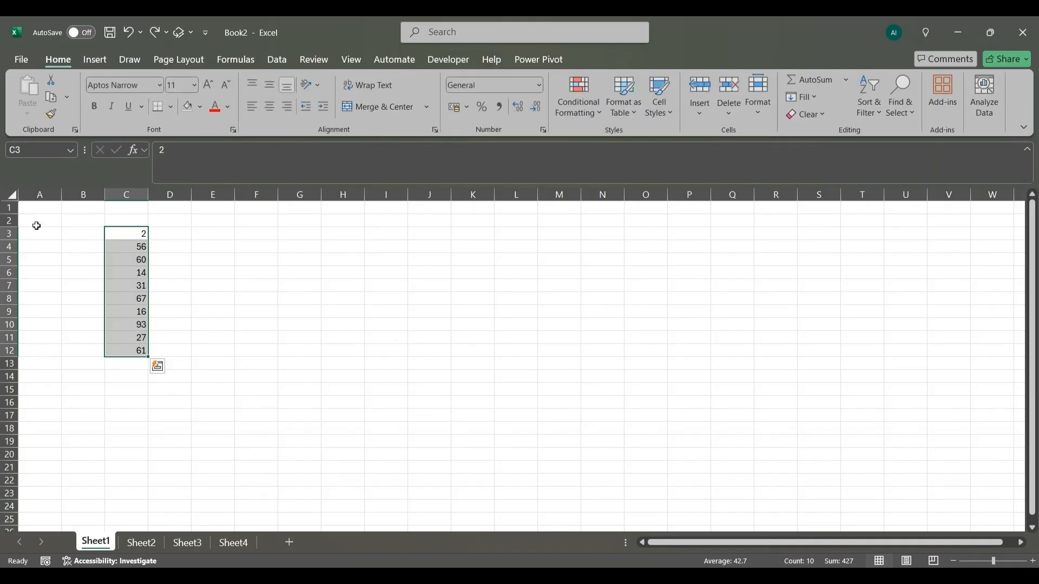
# - Name the selected range C3:C12 Random_num
pyautogui.click(38, 150)
pyautogui.press('BackSpace')
pyautogui.write('Random_num')
pyautogui.press('Return')
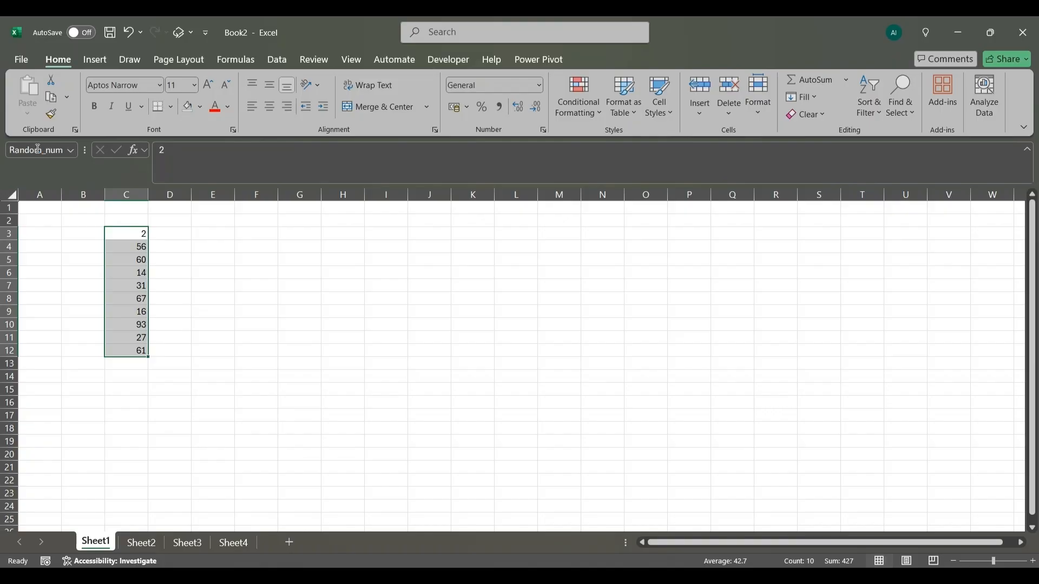
pyautogui.click(269, 294)
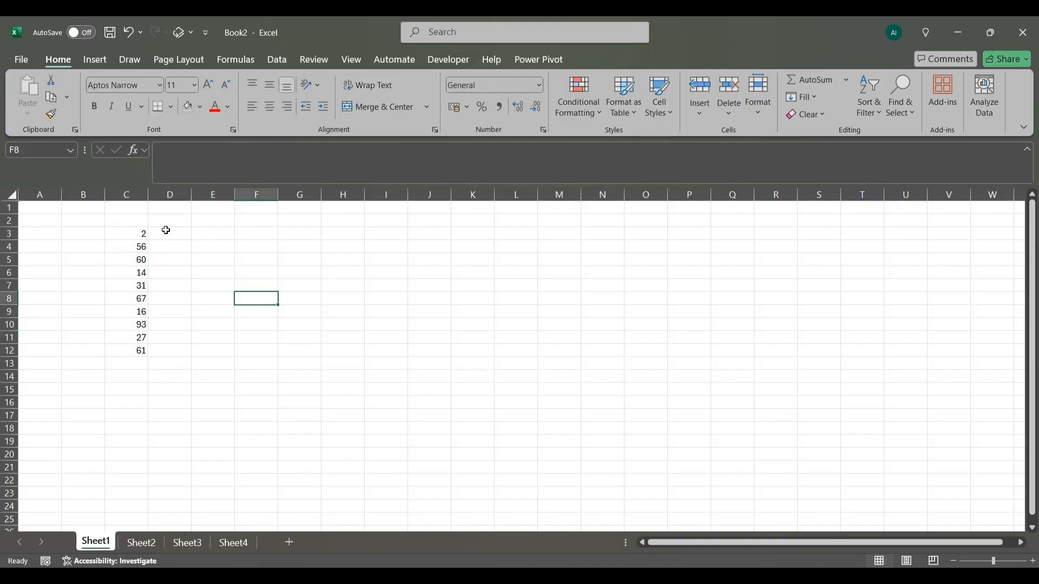
# - Check the name shown for single cells in column C, including C7 and C9, and for the whole range C3:C12
pyautogui.click(165, 232)
pyautogui.click(126, 286)
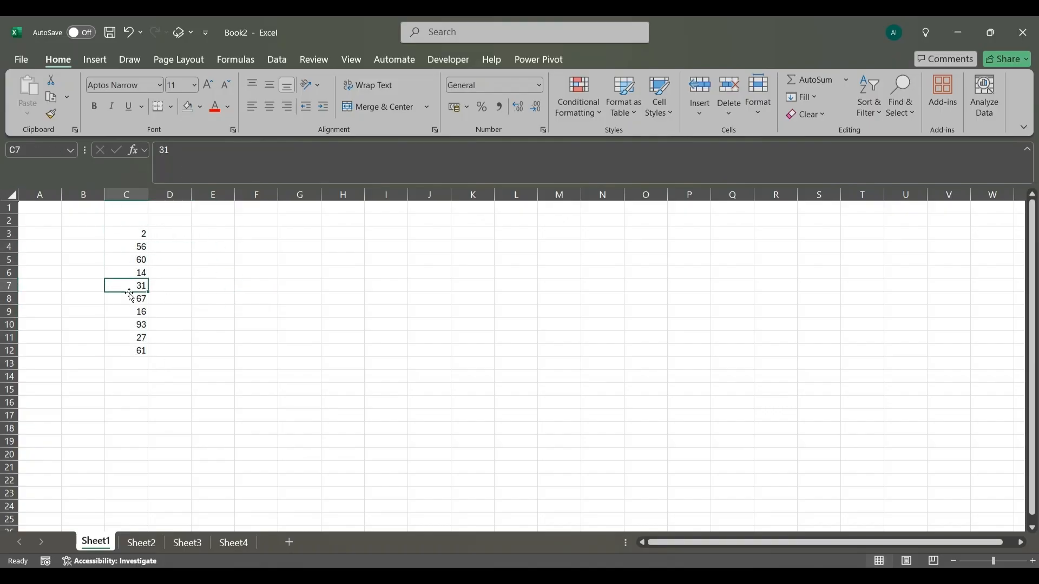
pyautogui.click(132, 324)
pyautogui.click(135, 351)
pyautogui.click(127, 311)
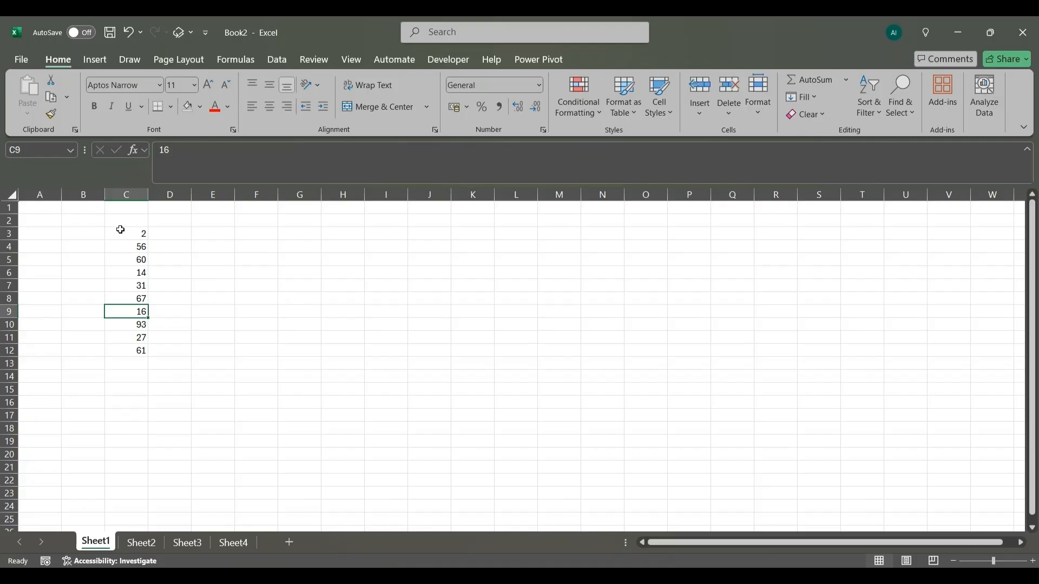
pyautogui.moveTo(122, 233); pyautogui.dragTo(139, 349)
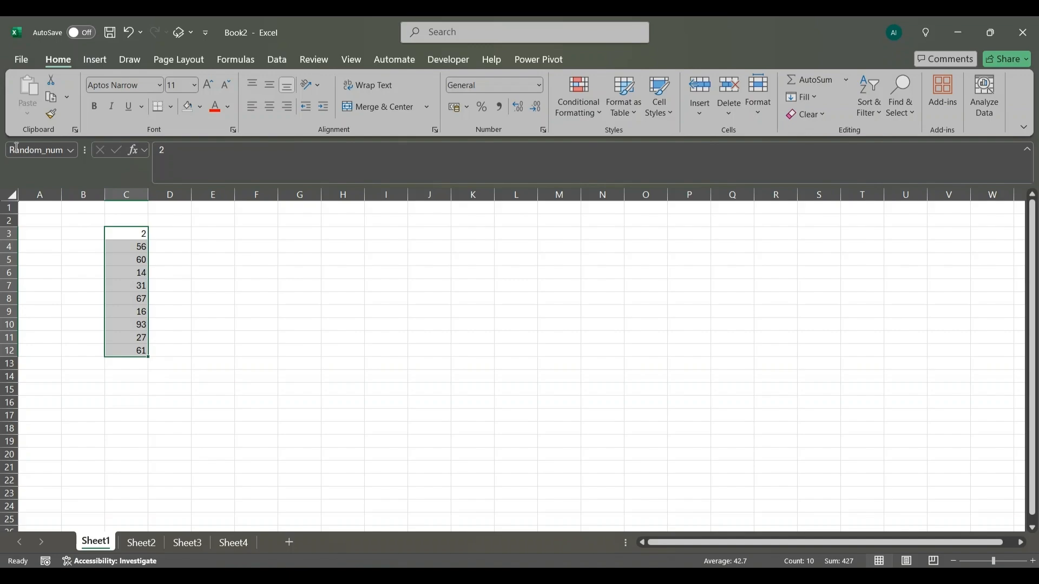
# - Enter =SUM(Random_num) in cell E7 to total the named range
pyautogui.click(222, 287)
pyautogui.write('=')
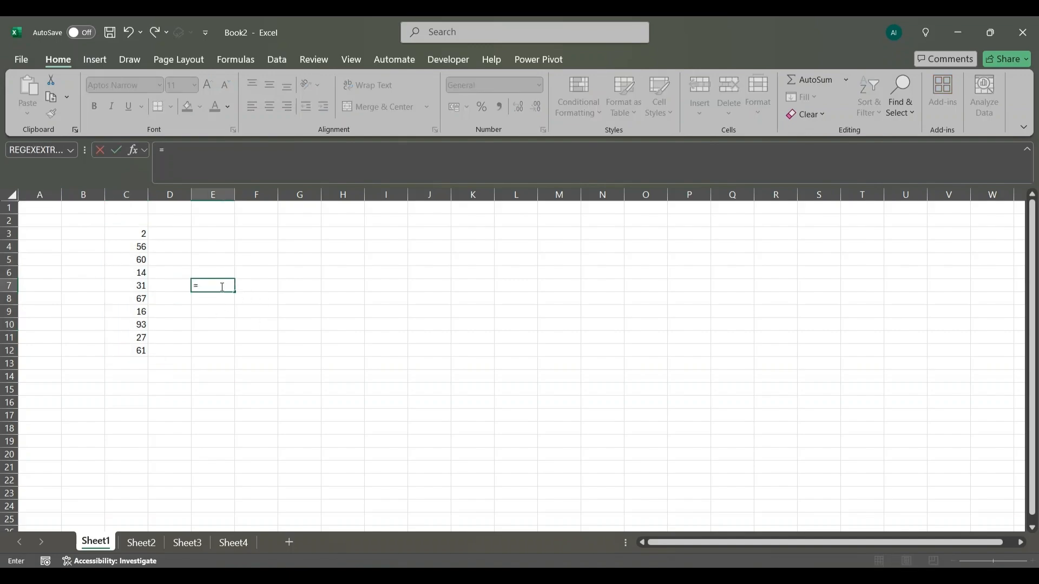
pyautogui.write('SUM(')
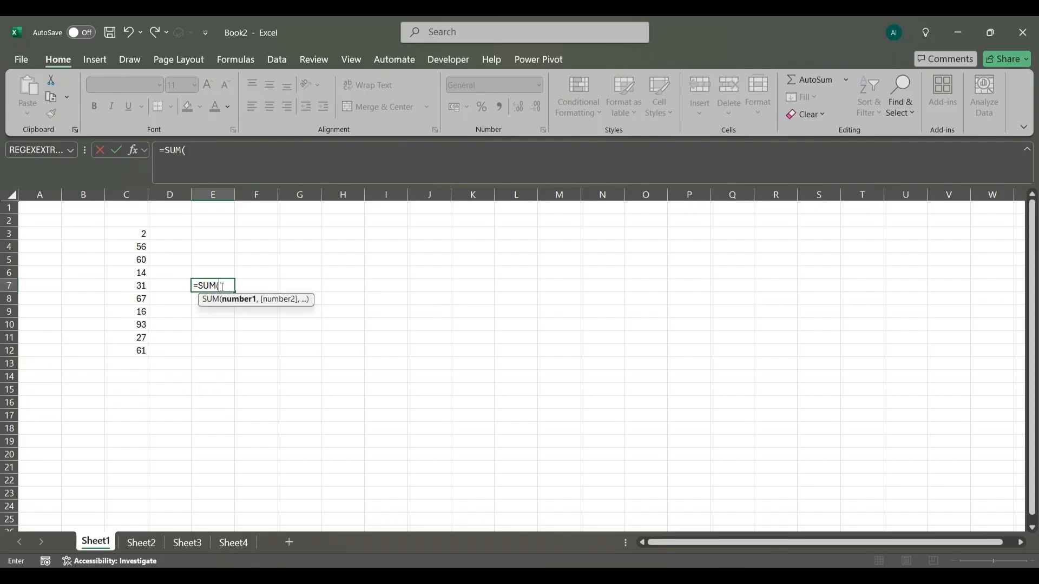
pyautogui.write('Ra')
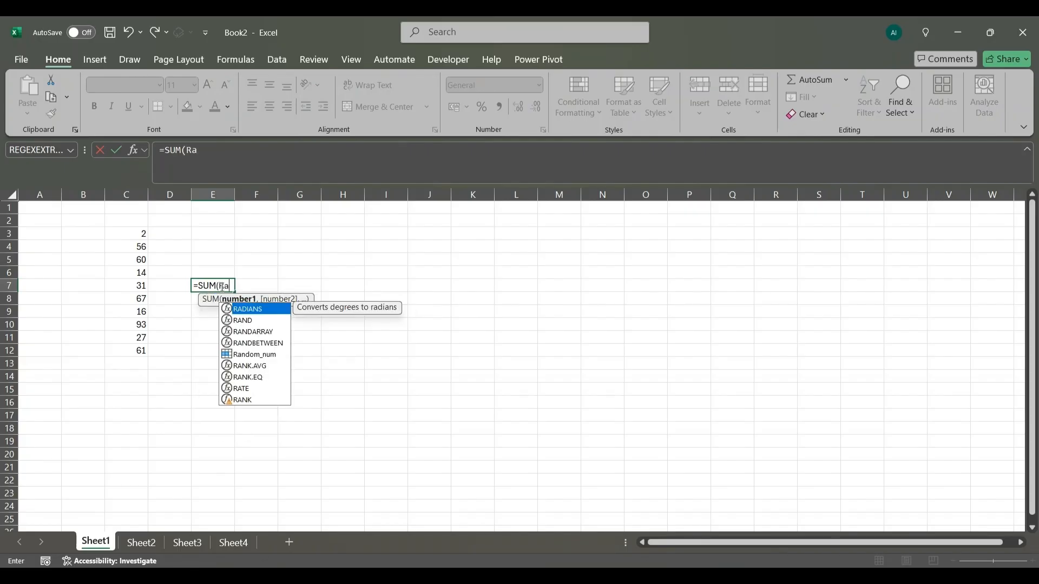
pyautogui.press('Down')
pyautogui.press('Down')
pyautogui.press('Down')
pyautogui.press('Down')
pyautogui.press('Tab')
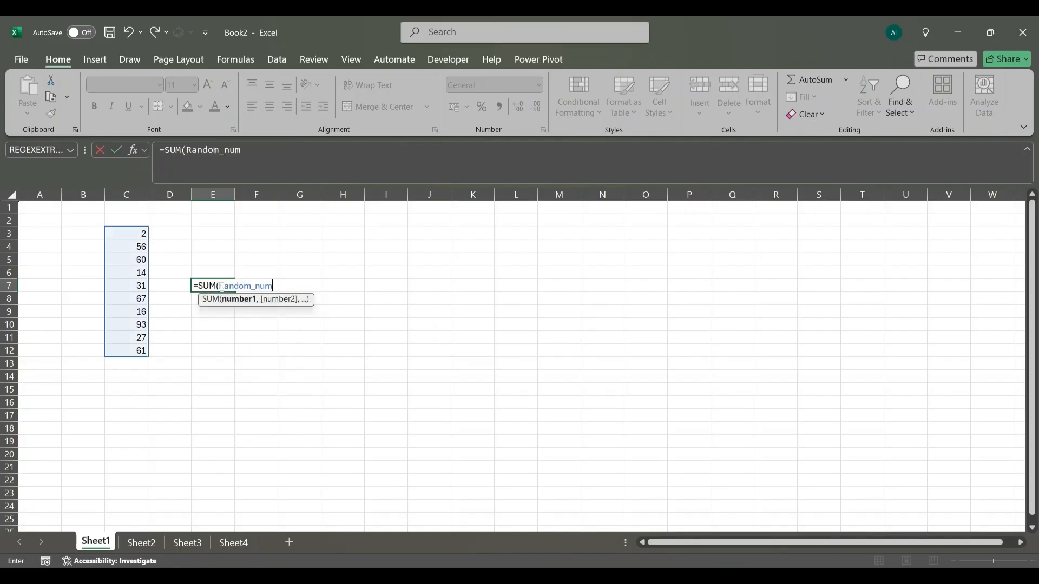
pyautogui.write(')')
pyautogui.press('Return')
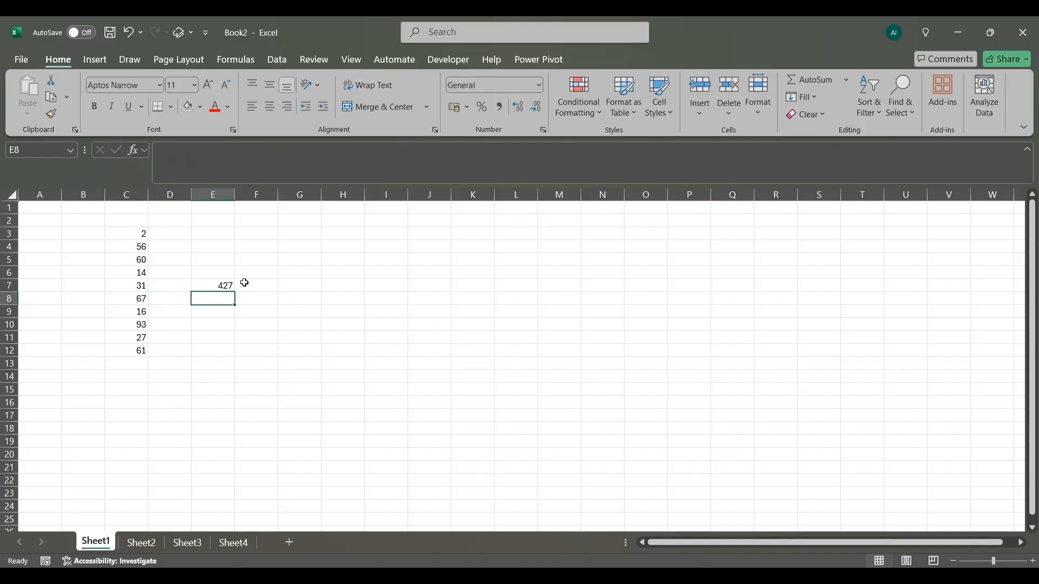
pyautogui.click(241, 332)
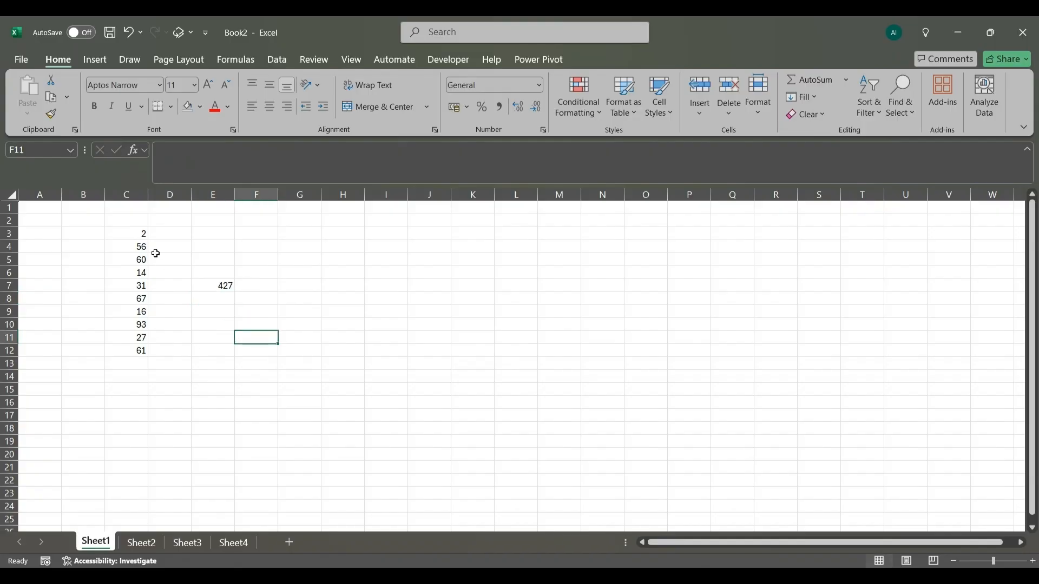
# - Review the available number formats for cell E7, including the categories in the Format Cells dialog
pyautogui.click(213, 283)
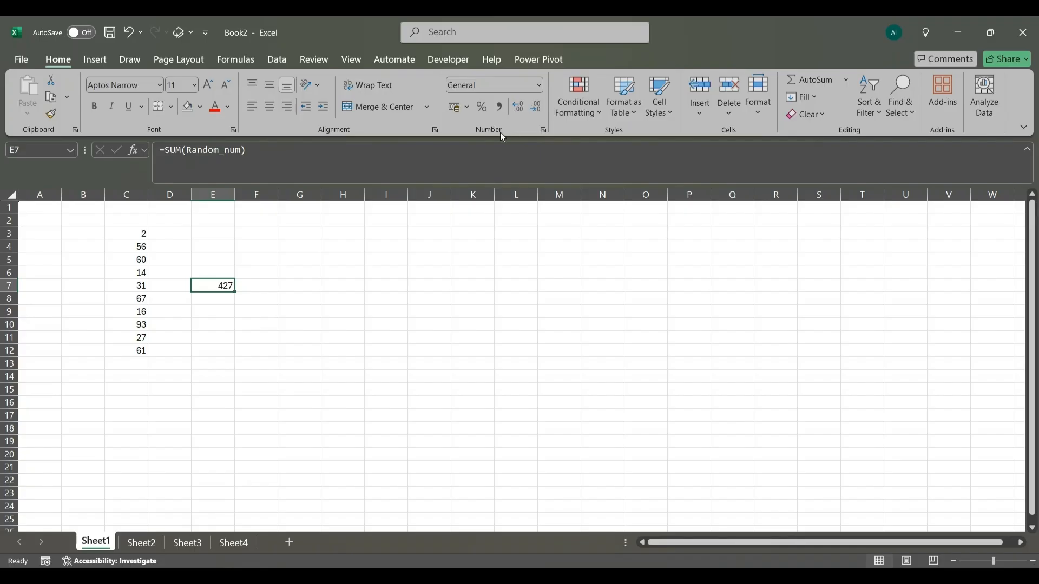
pyautogui.click(536, 86)
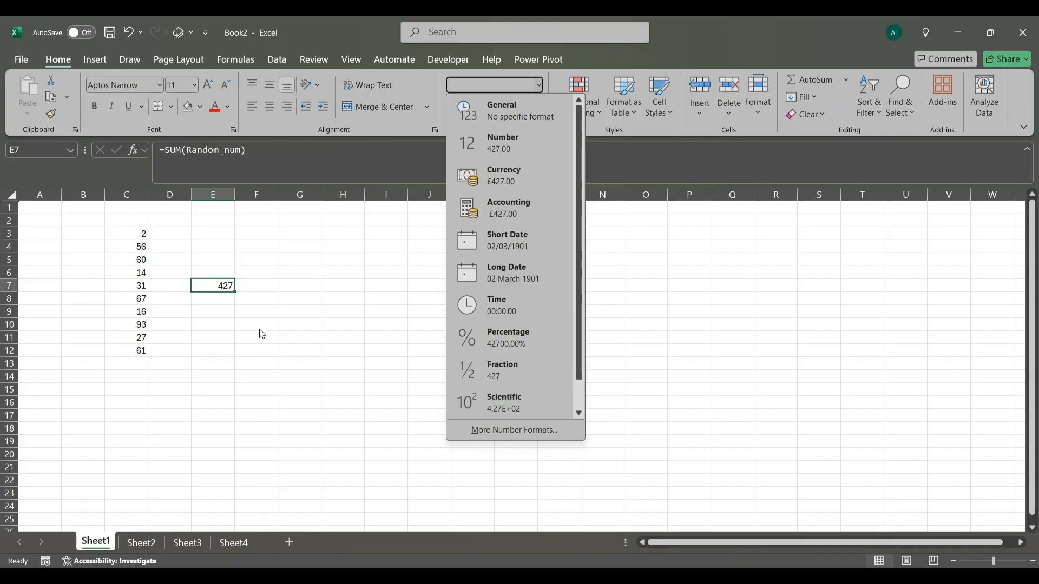
pyautogui.click(367, 282)
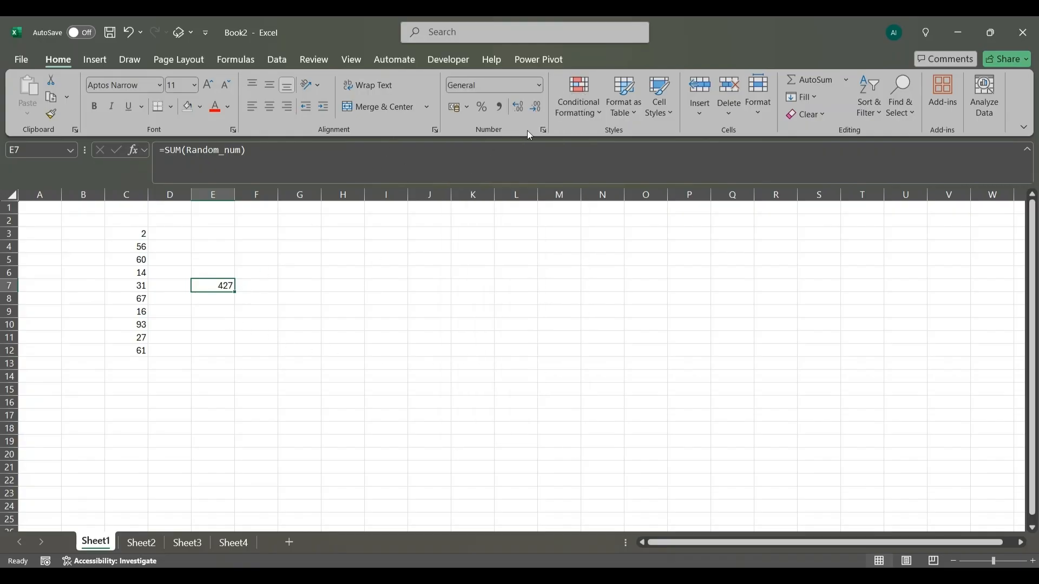
pyautogui.click(544, 129)
pyautogui.moveTo(524, 151); pyautogui.dragTo(494, 170)
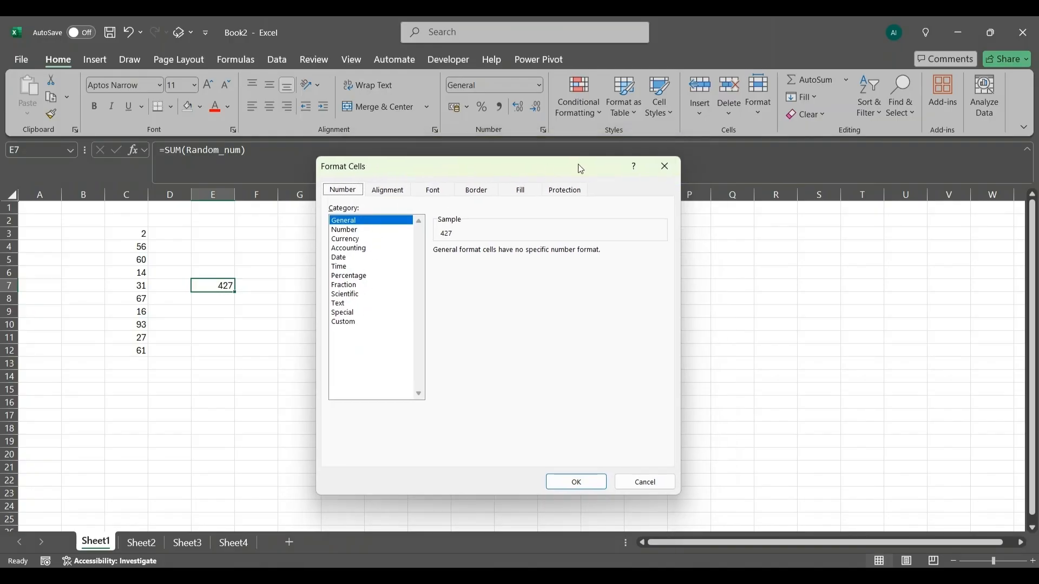
pyautogui.click(666, 173)
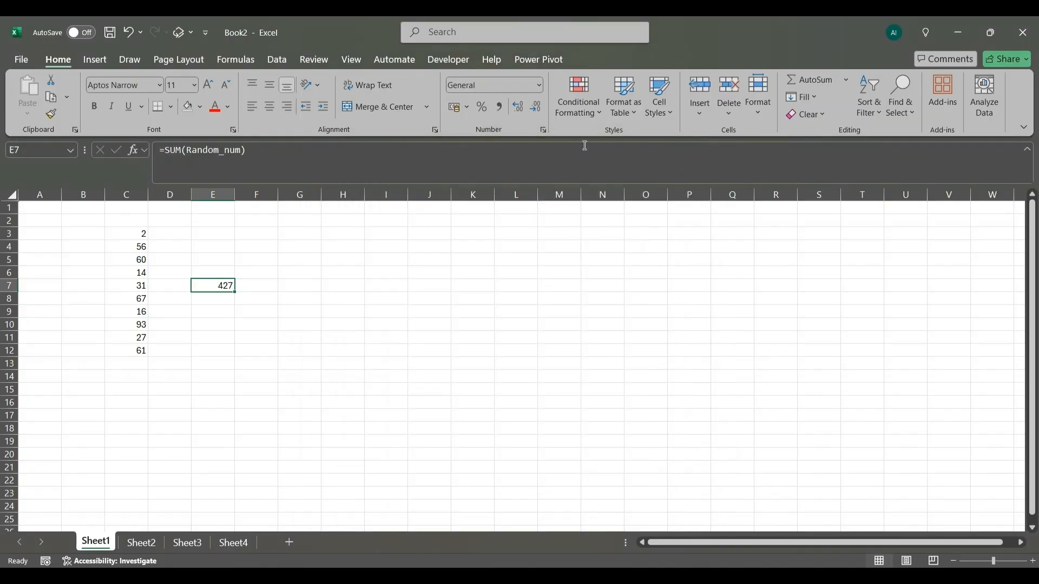
# - Apply the Number format to cell E7
pyautogui.click(534, 86)
pyautogui.click(504, 145)
pyautogui.click(262, 314)
pyautogui.click(212, 288)
pyautogui.click(400, 313)
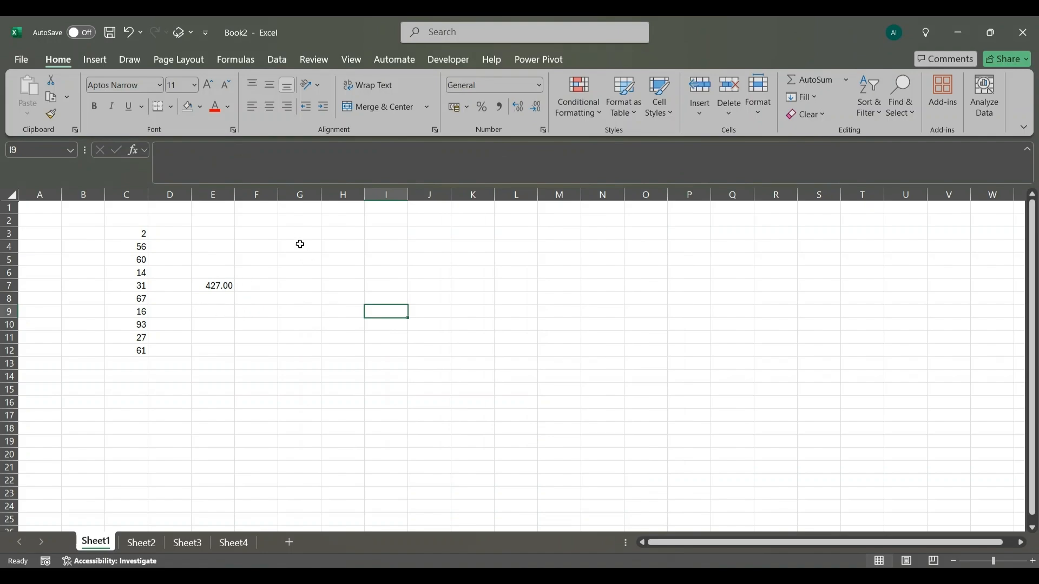
# - Select the blank cells G2:I2 as a sample range and deselect them
pyautogui.moveTo(300, 245); pyautogui.dragTo(384, 224)
pyautogui.click(345, 286)
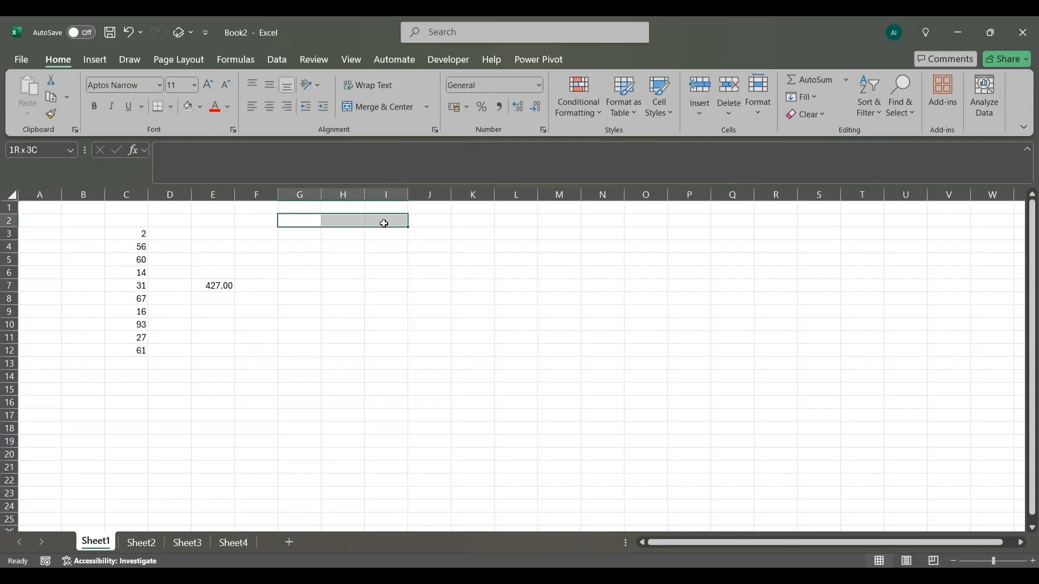
pyautogui.moveTo(384, 223); pyautogui.dragTo(384, 224)
pyautogui.click(343, 259)
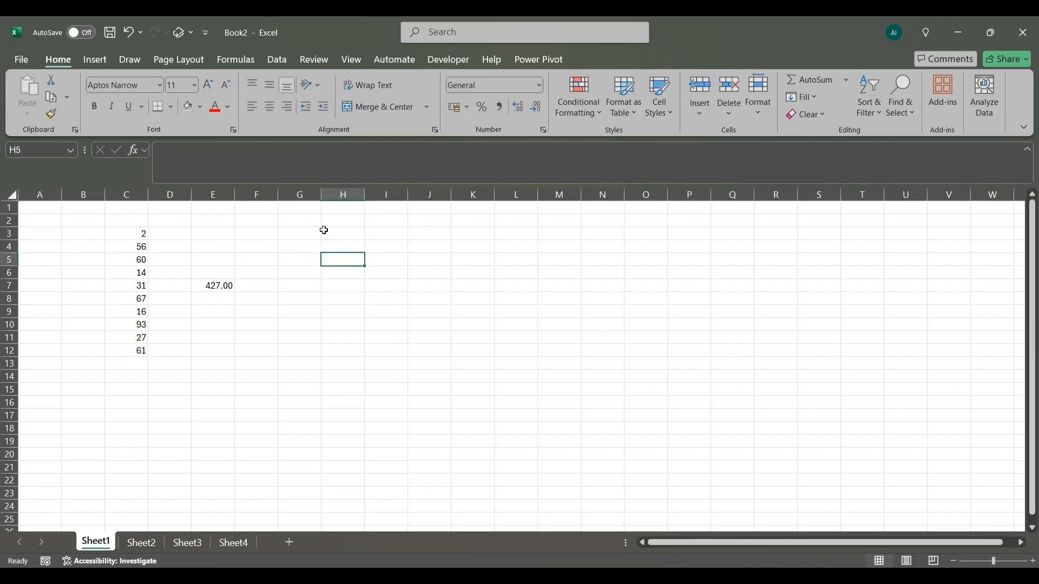
# - Merge and center the blank cells G2:J2 into a single cell
pyautogui.click(321, 226)
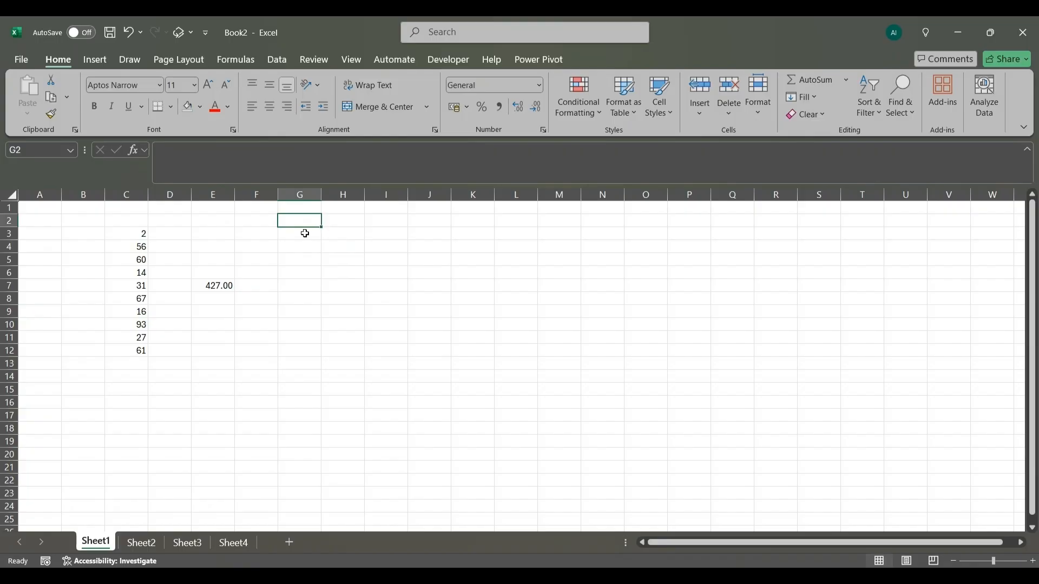
pyautogui.moveTo(299, 220); pyautogui.dragTo(411, 217)
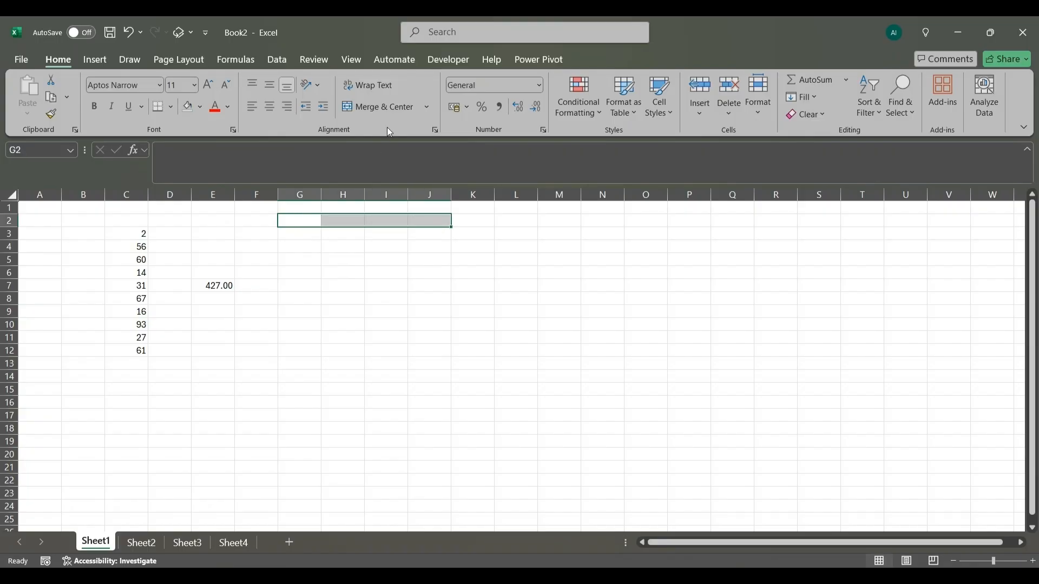
pyautogui.click(430, 106)
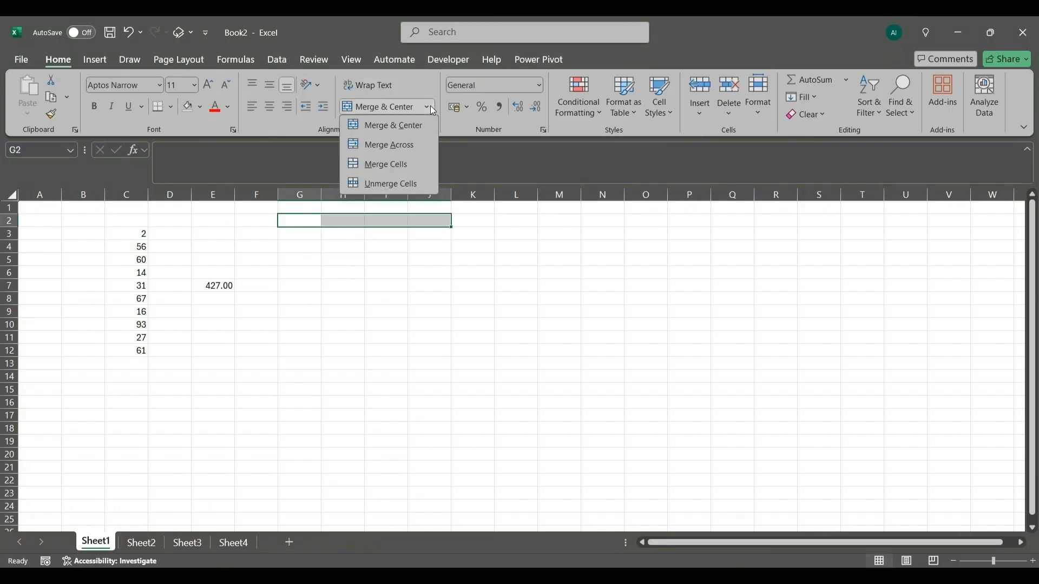
pyautogui.click(400, 125)
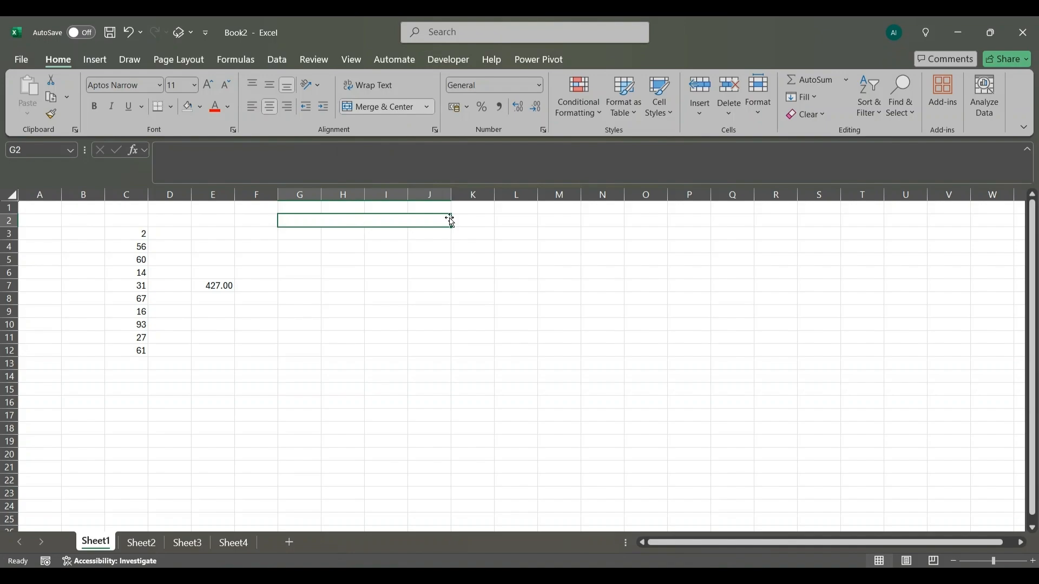
pyautogui.click(428, 298)
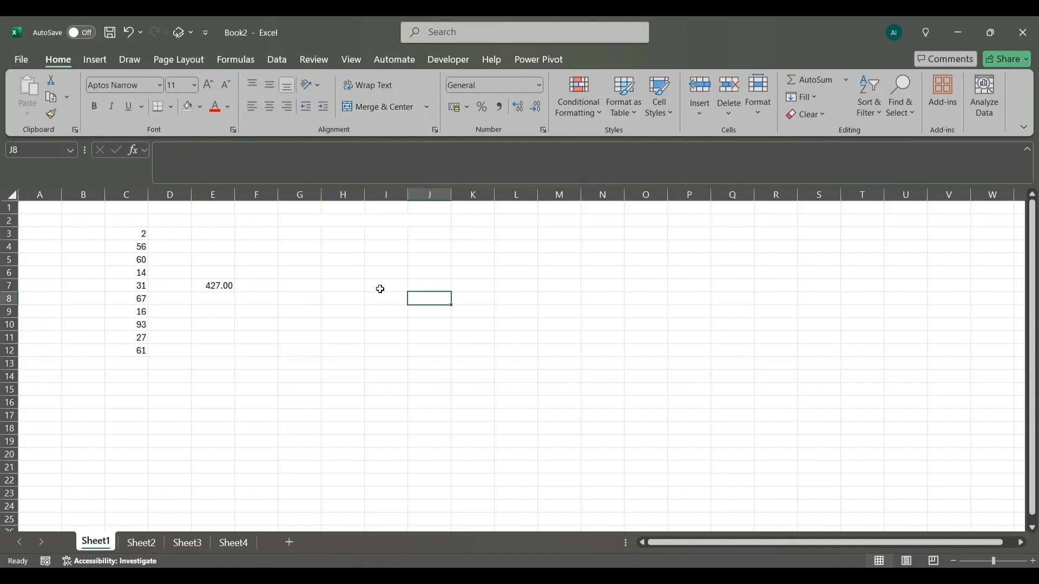
# - Enter 2332 in the merged cell G2
pyautogui.click(297, 223)
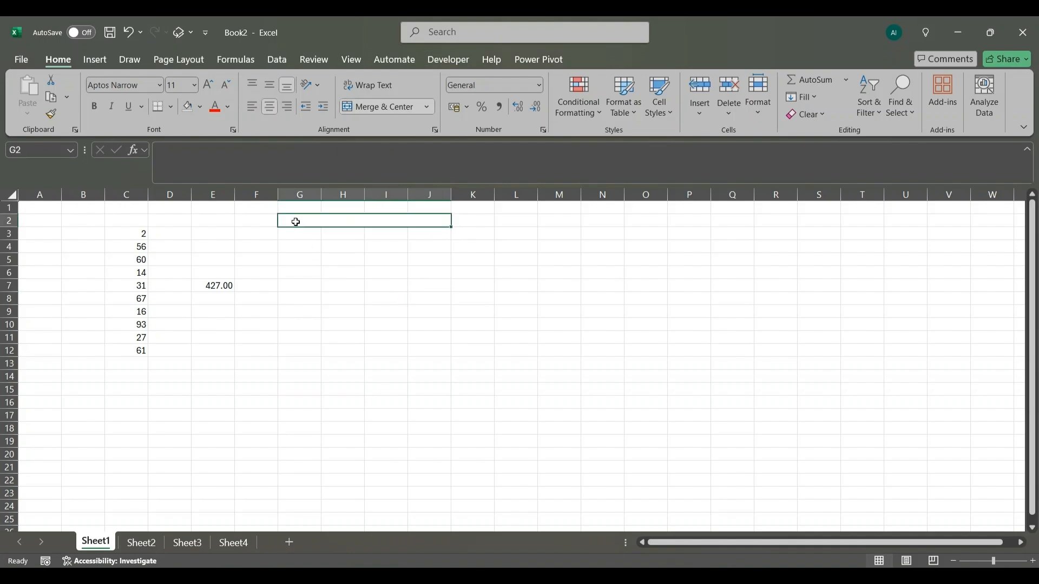
pyautogui.write('2332')
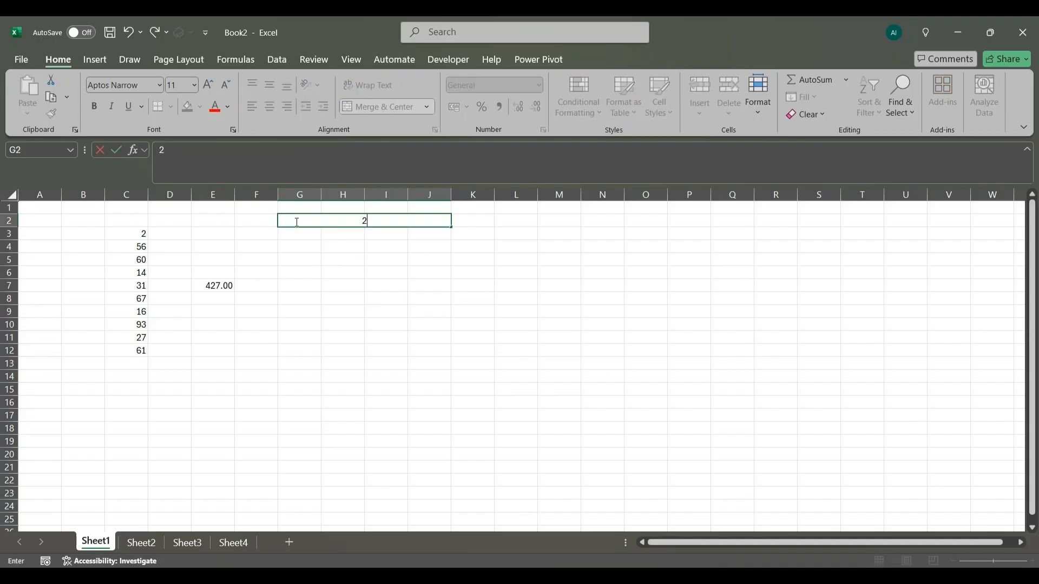
pyautogui.click(383, 236)
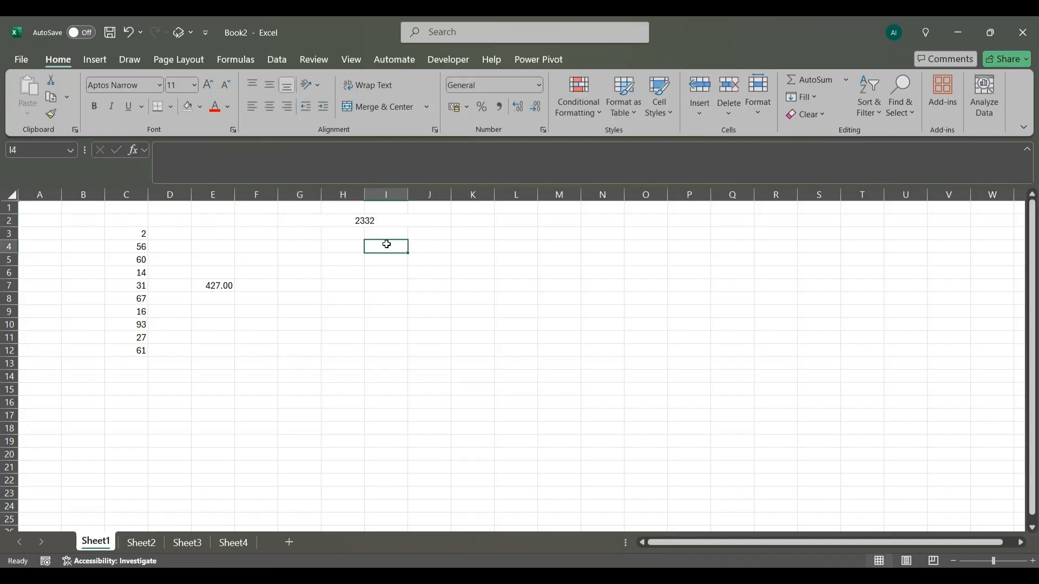
pyautogui.click(399, 220)
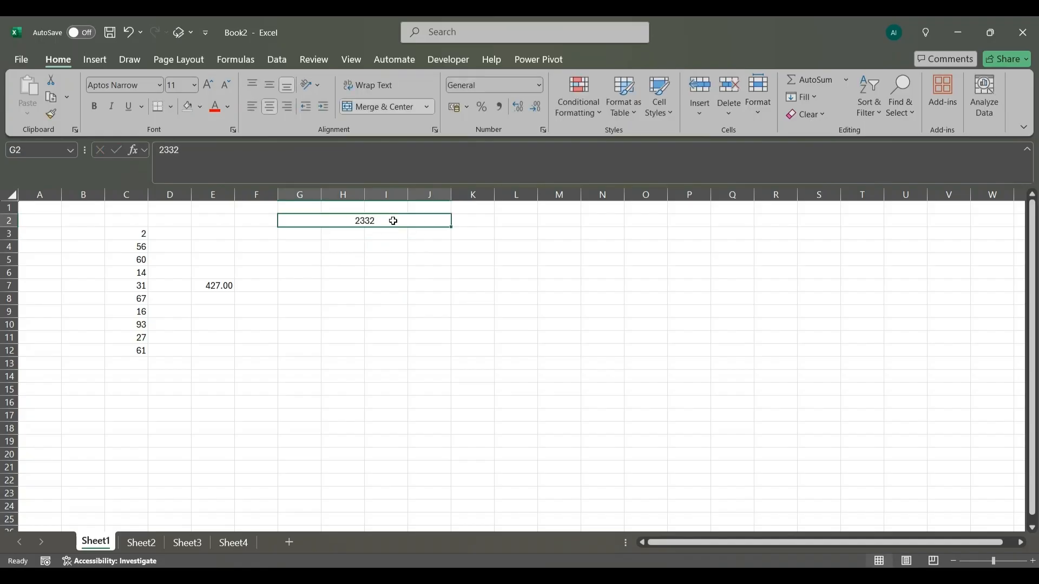
# - Enter the formula =G2/12 in cell G4 to divide the merged cell's value by 12
pyautogui.click(318, 246)
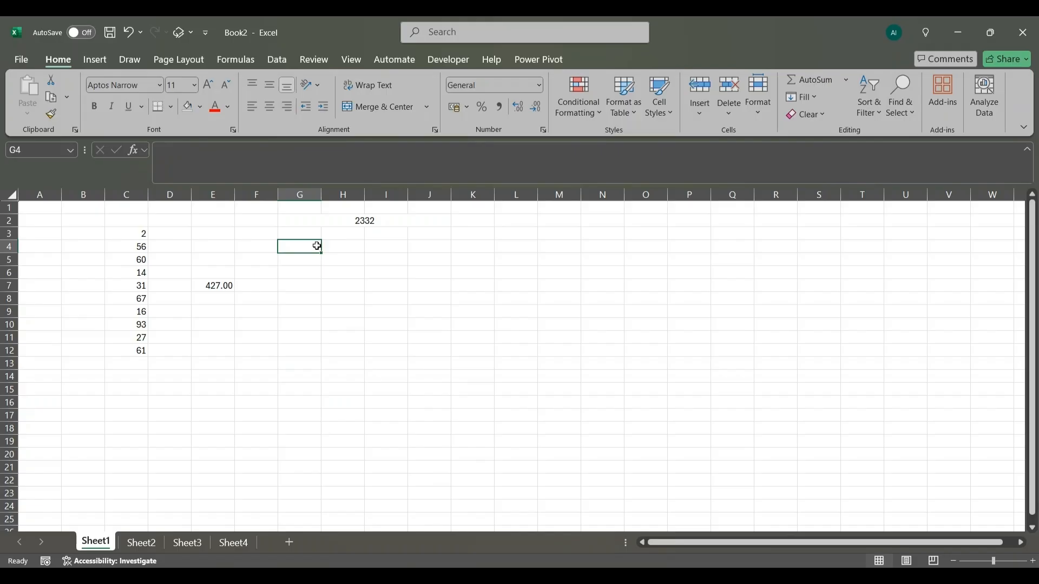
pyautogui.write('=')
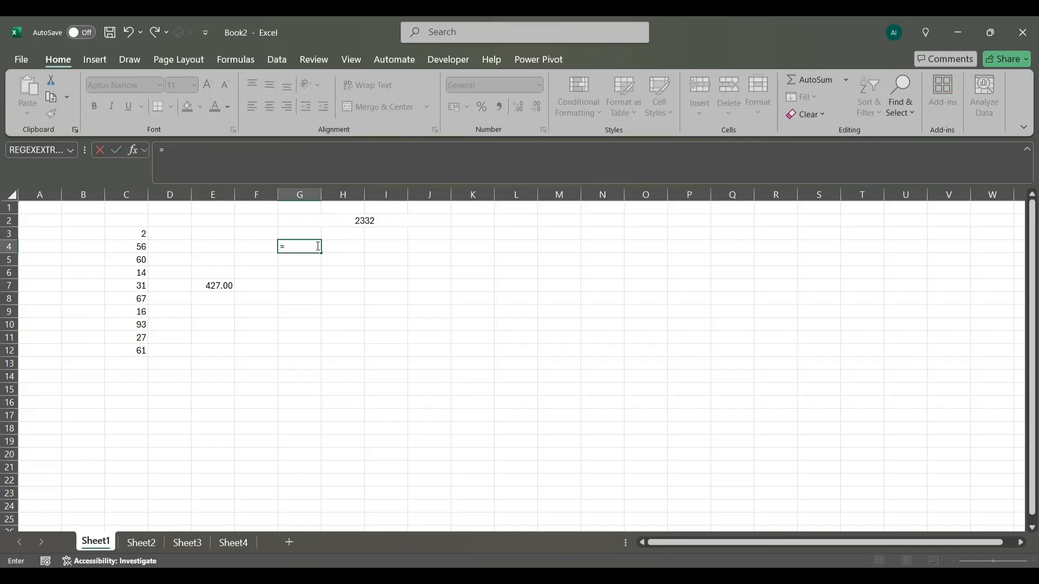
pyautogui.click(315, 224)
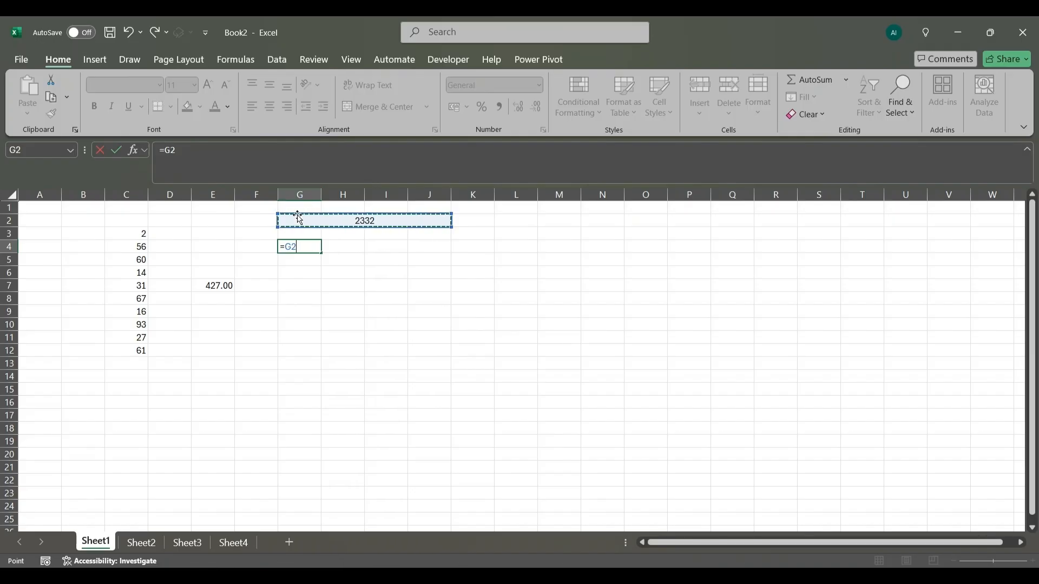
pyautogui.write('/12')
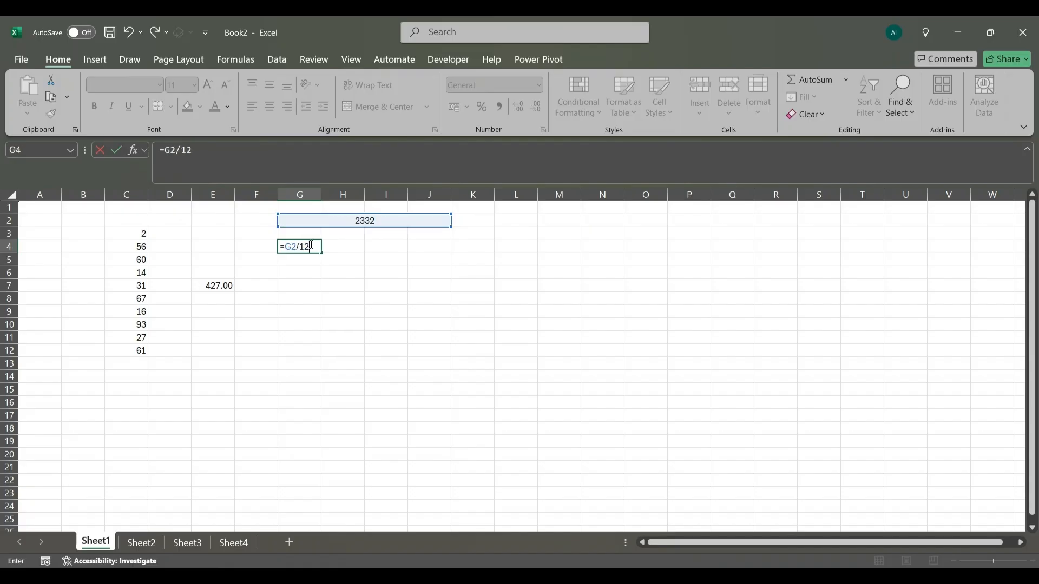
pyautogui.press('Return')
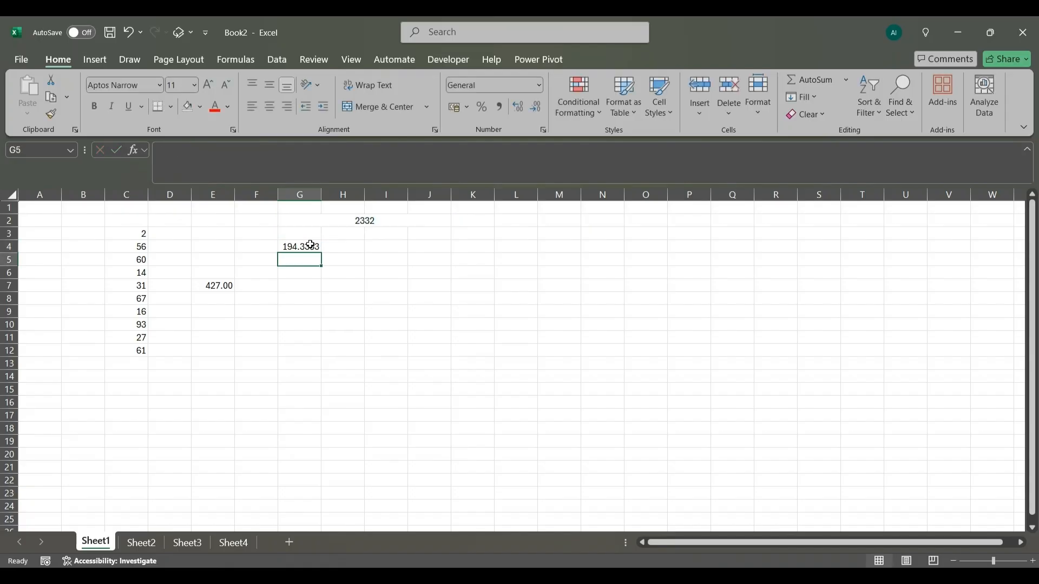
pyautogui.click(372, 311)
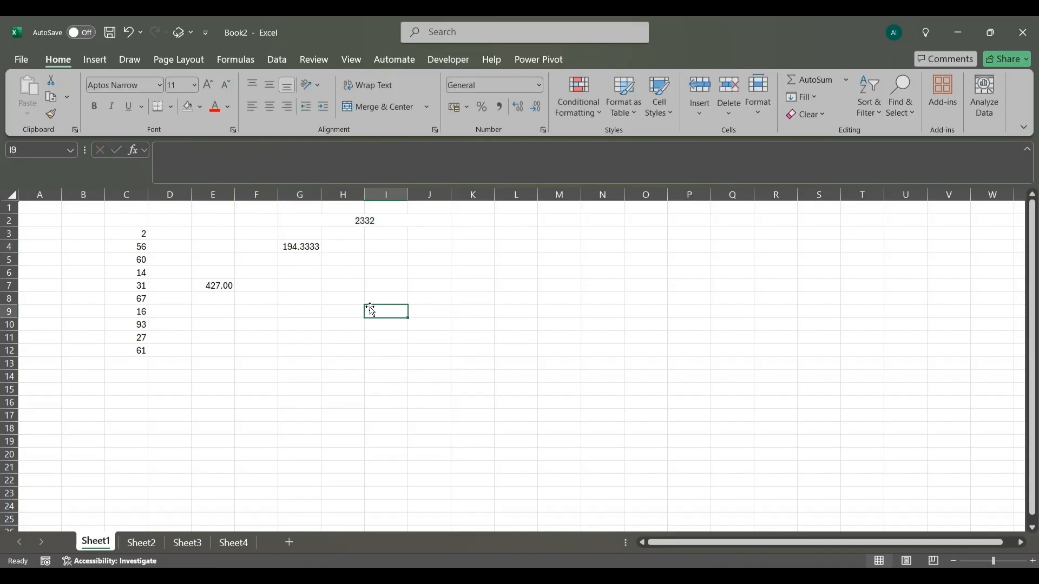
pyautogui.click(363, 217)
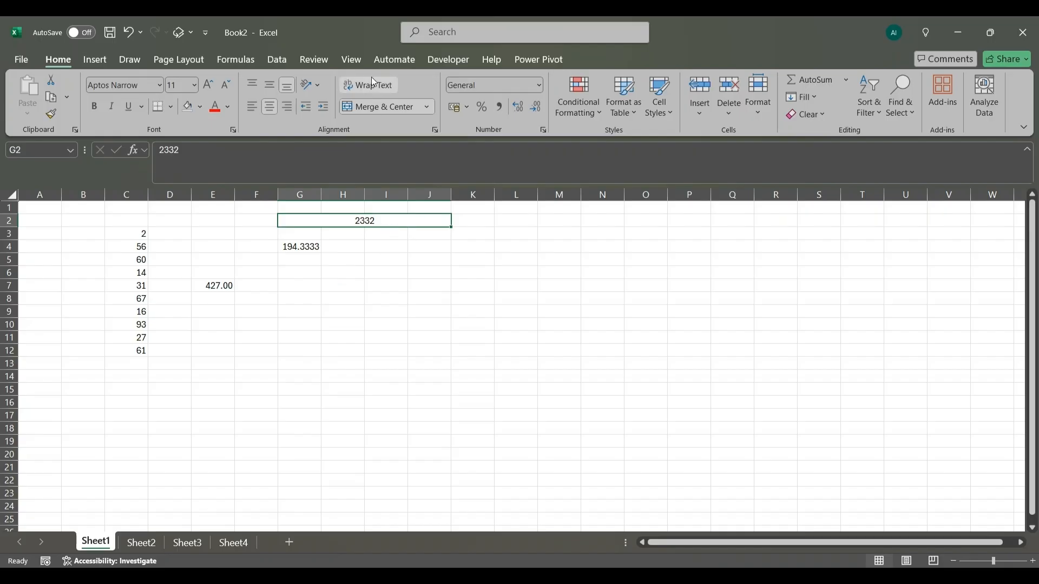
# - Enter the sample text "thi is a long string of text" in cell H8
pyautogui.click(336, 298)
pyautogui.write('th')
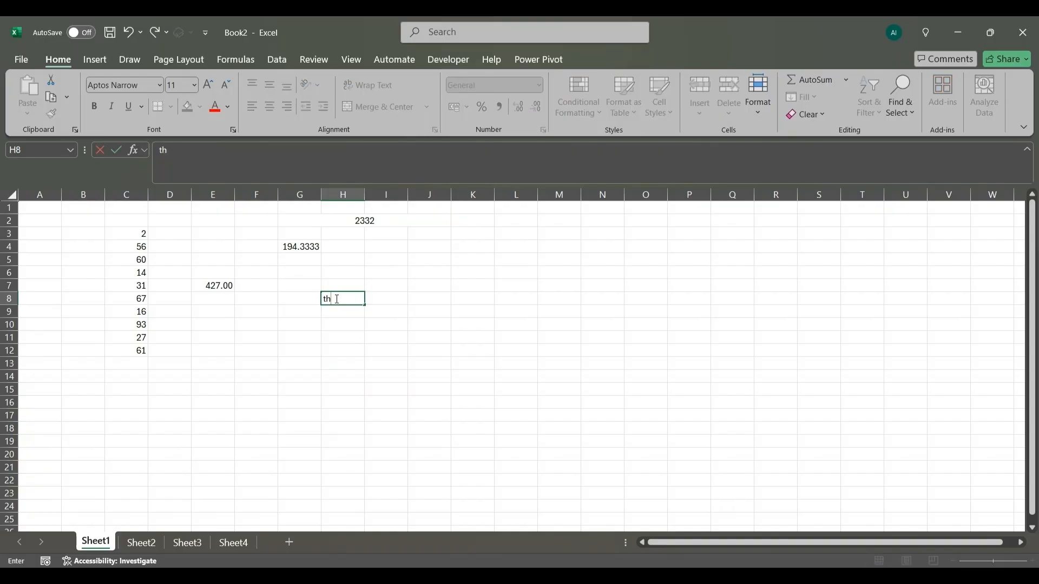
pyautogui.write('i is')
pyautogui.write(' alo')
pyautogui.write(' log string of')
pyautogui.write(' text')
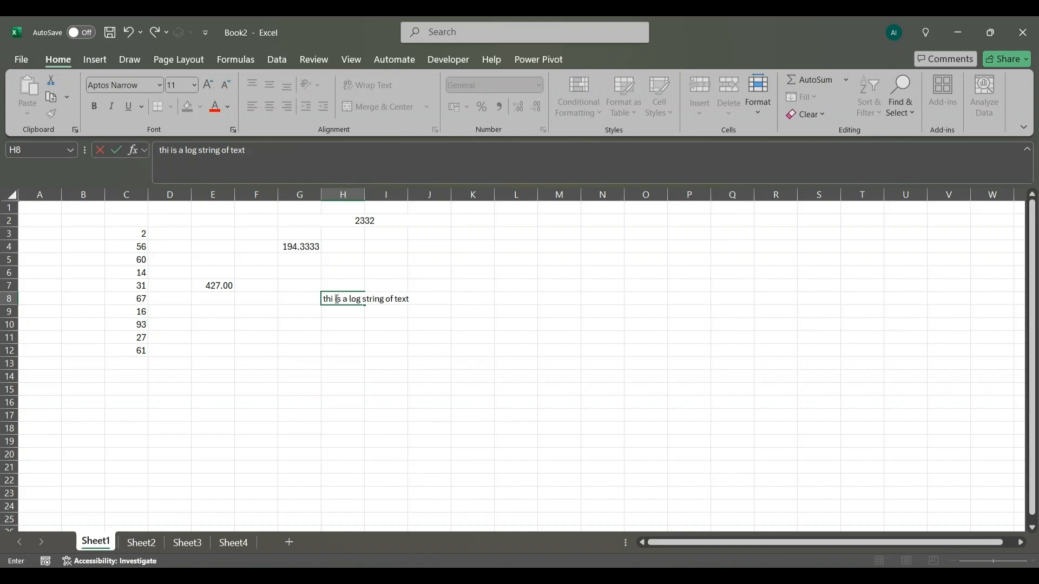
pyautogui.click(356, 301)
pyautogui.write('n')
pyautogui.click(375, 328)
pyautogui.click(351, 302)
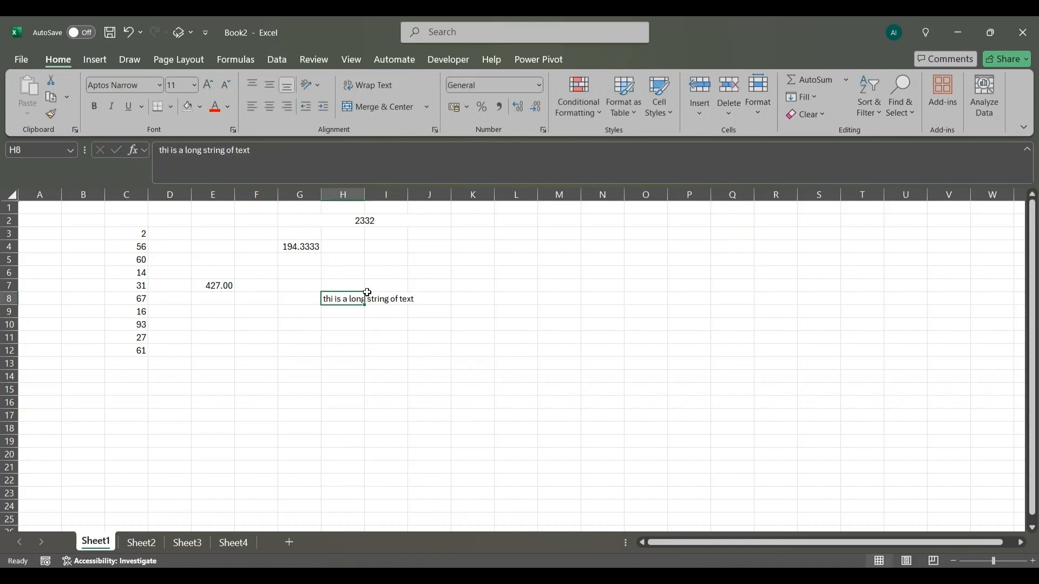
# - Correct the first word of the text in cell H8 to "this"
pyautogui.click(388, 302)
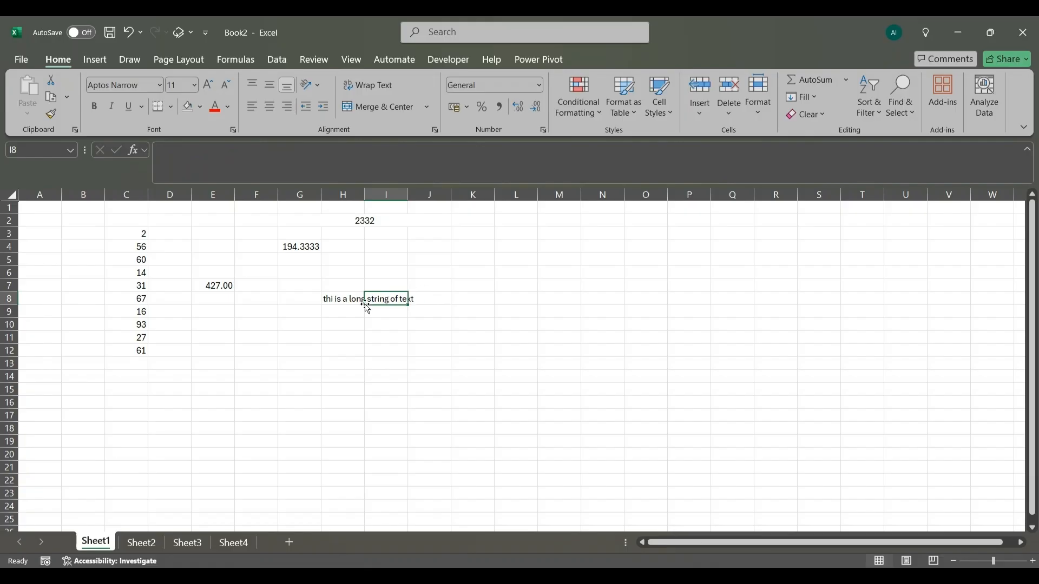
pyautogui.click(347, 301)
pyautogui.doubleClick(332, 300)
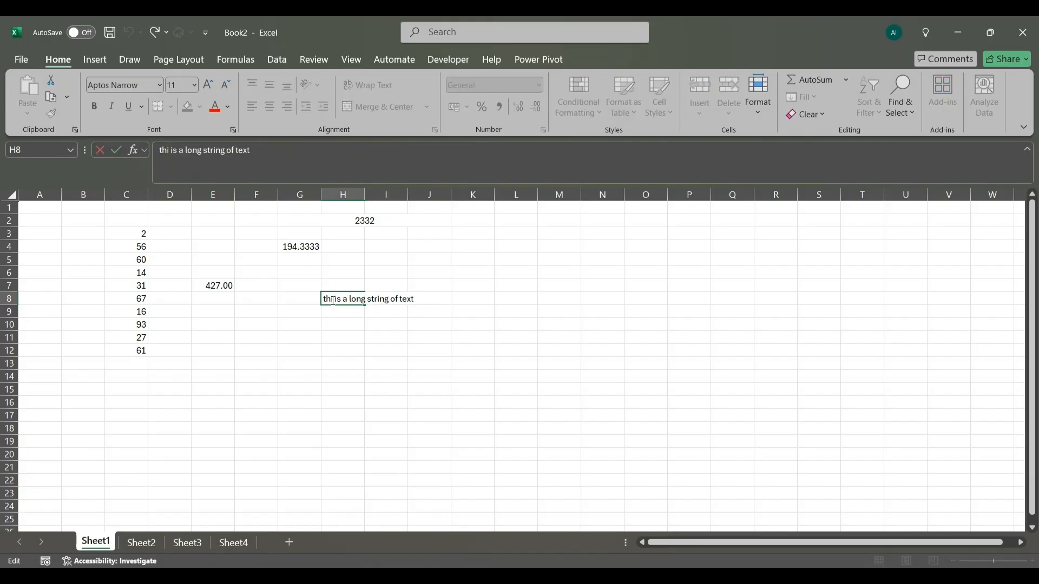
pyautogui.write('s')
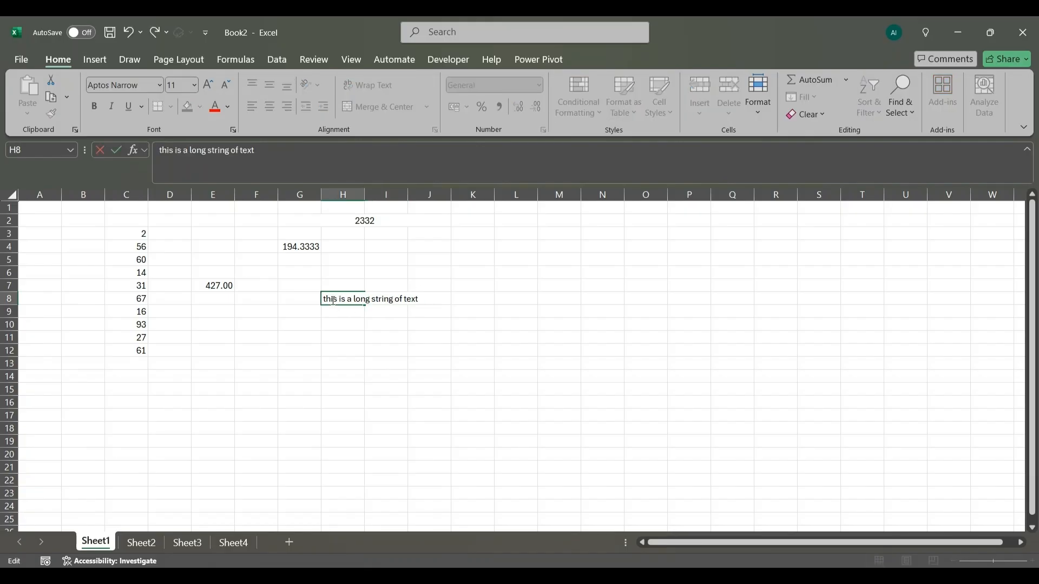
pyautogui.click(358, 349)
# - Wrap the text in cell H8 so it fits within the column width
pyautogui.click(346, 299)
pyautogui.click(361, 86)
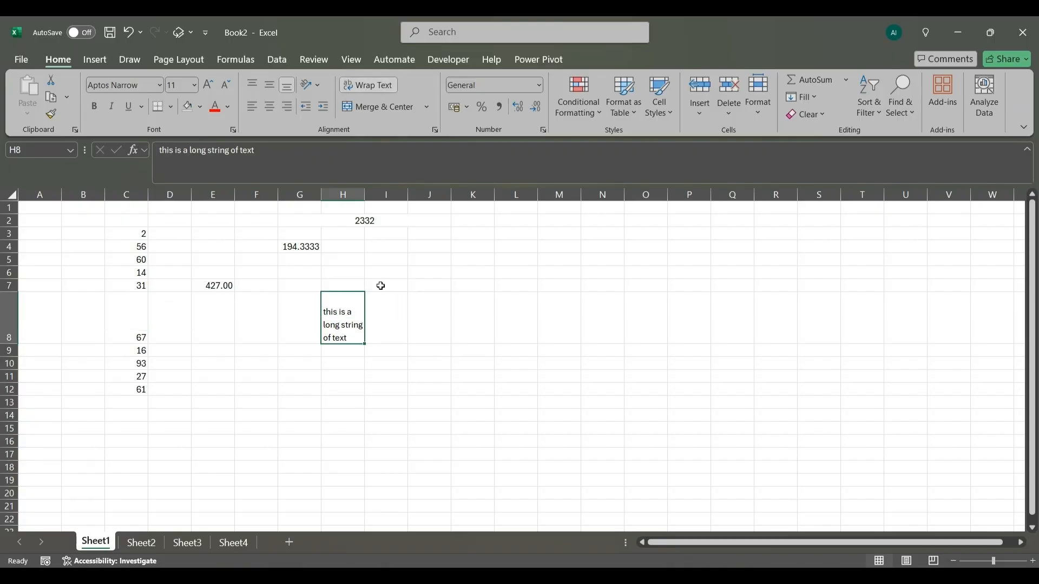
pyautogui.click(370, 326)
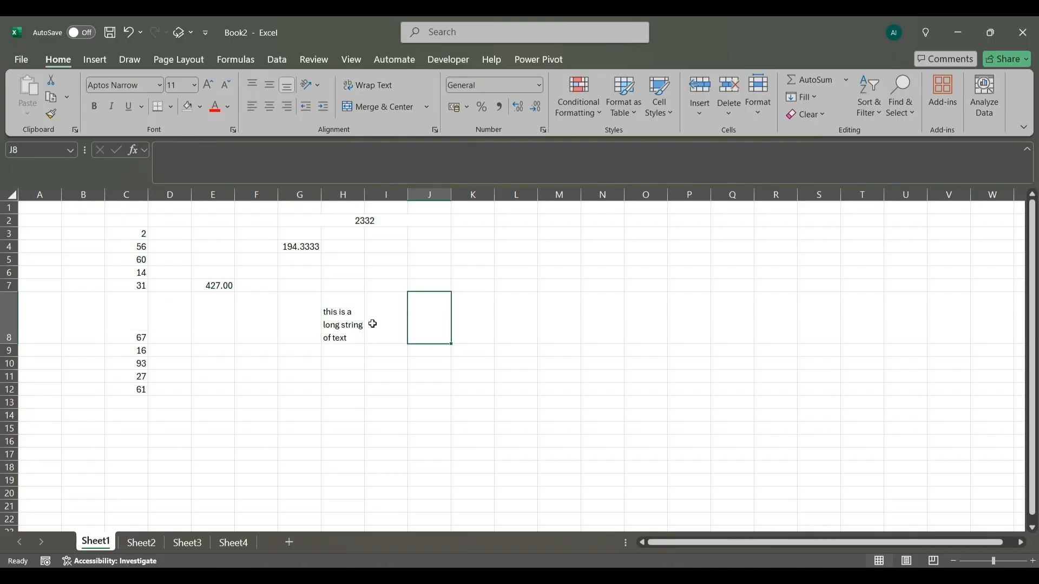
pyautogui.click(350, 309)
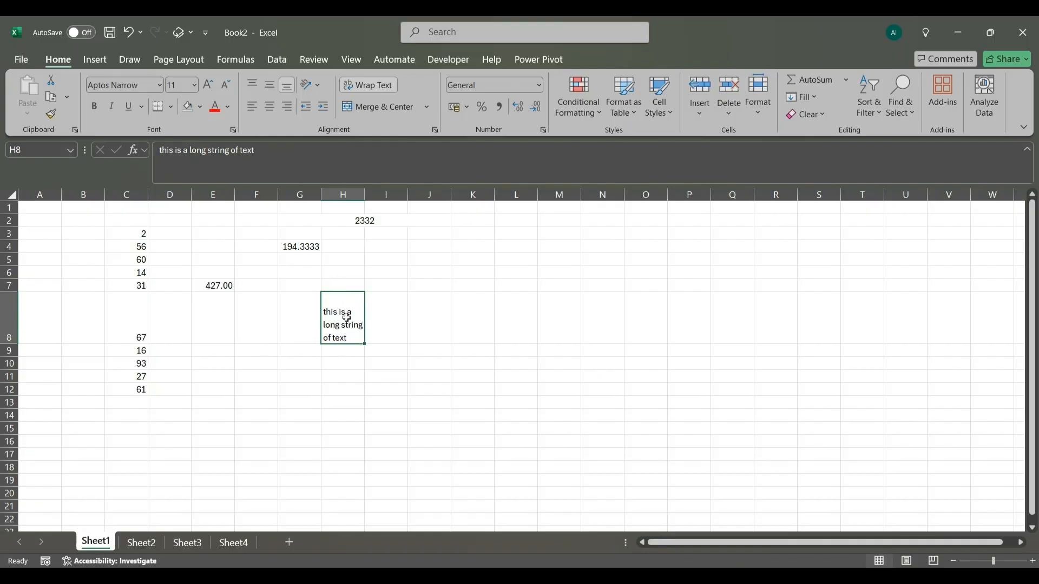
pyautogui.click(343, 380)
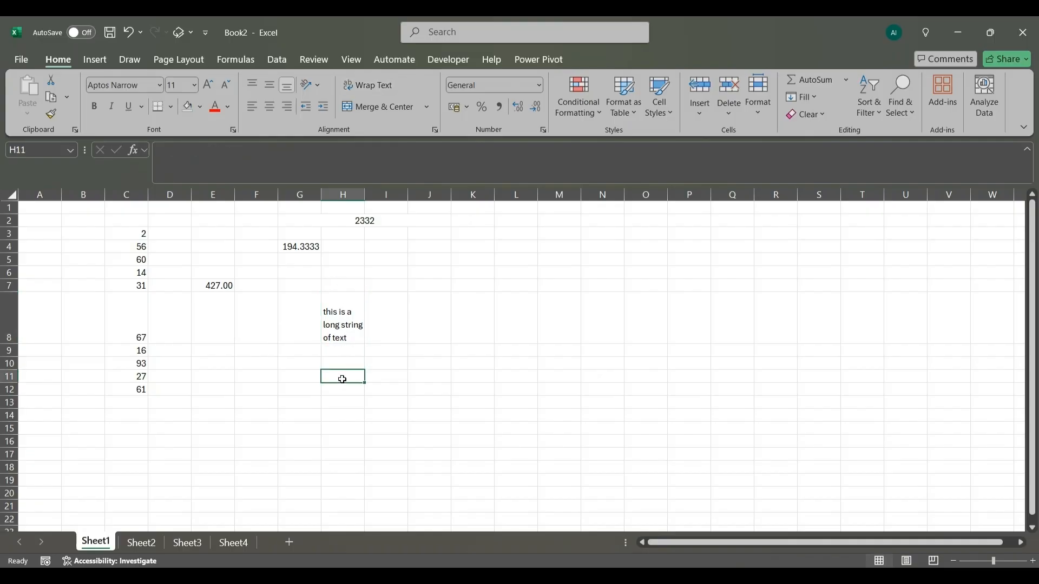
# - Apply Middle Align to the wrapped text in cell H8
pyautogui.click(333, 323)
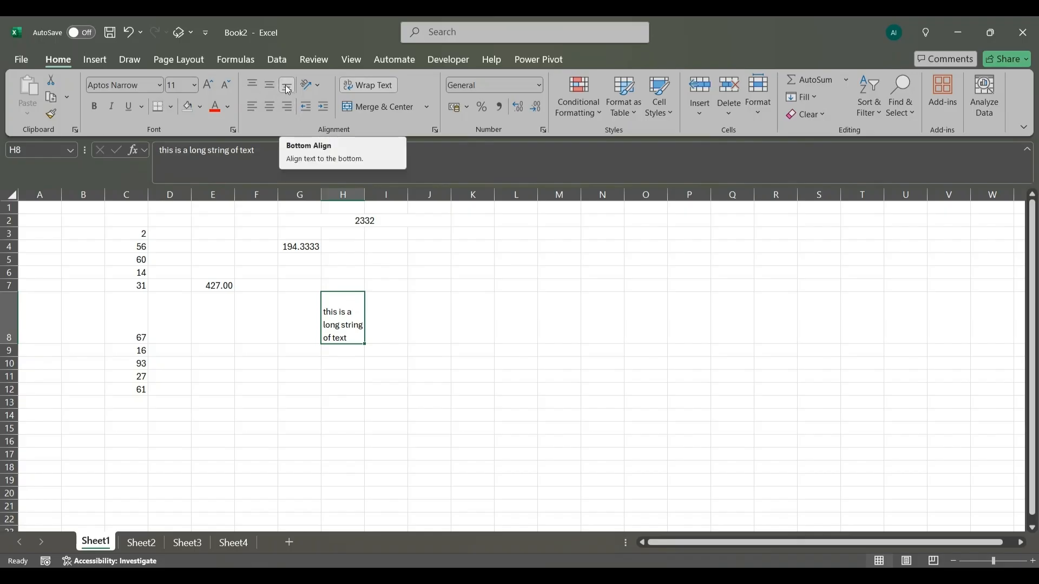
pyautogui.click(270, 84)
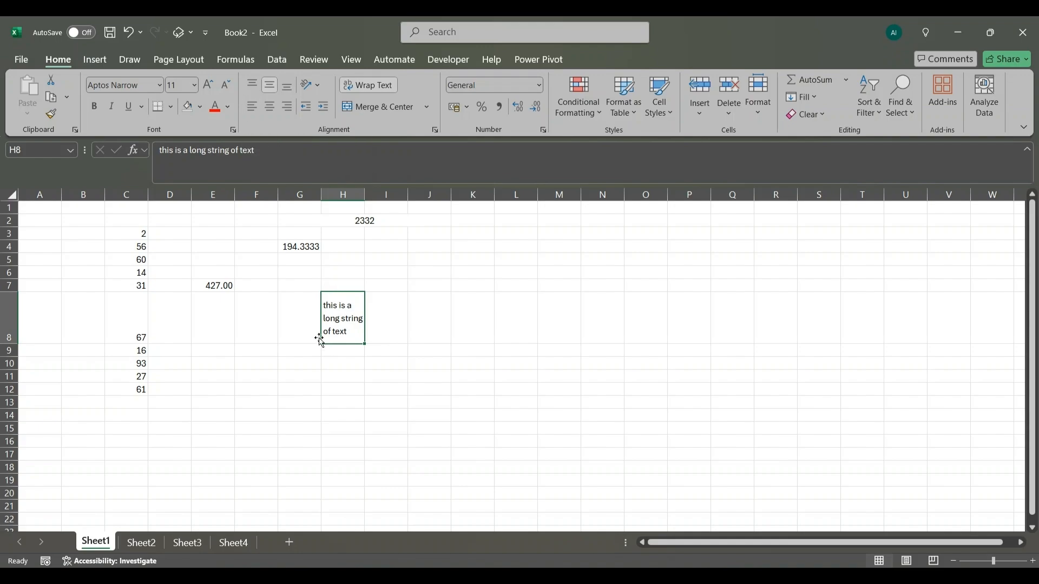
pyautogui.click(274, 107)
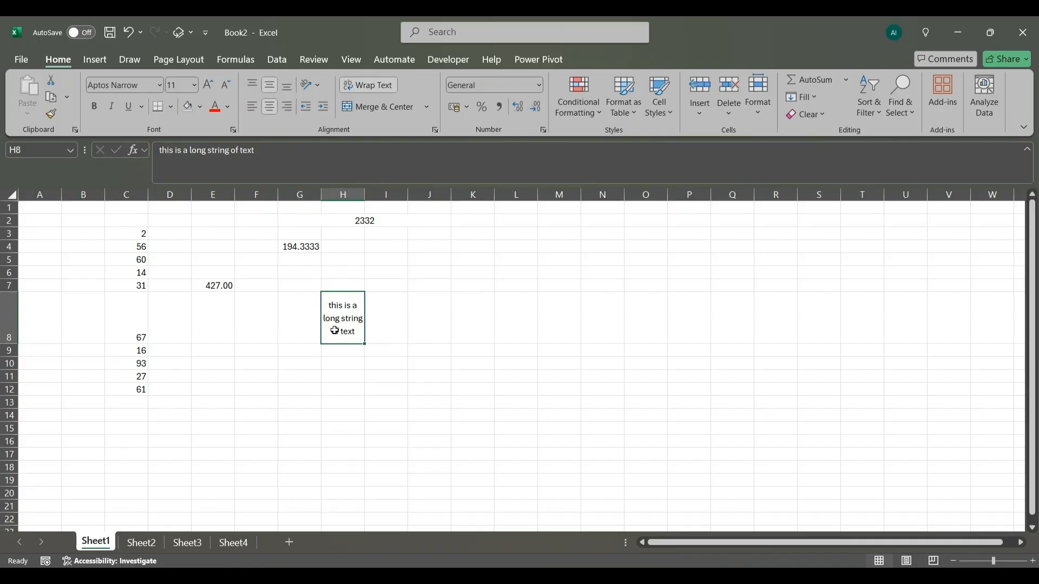
pyautogui.click(287, 108)
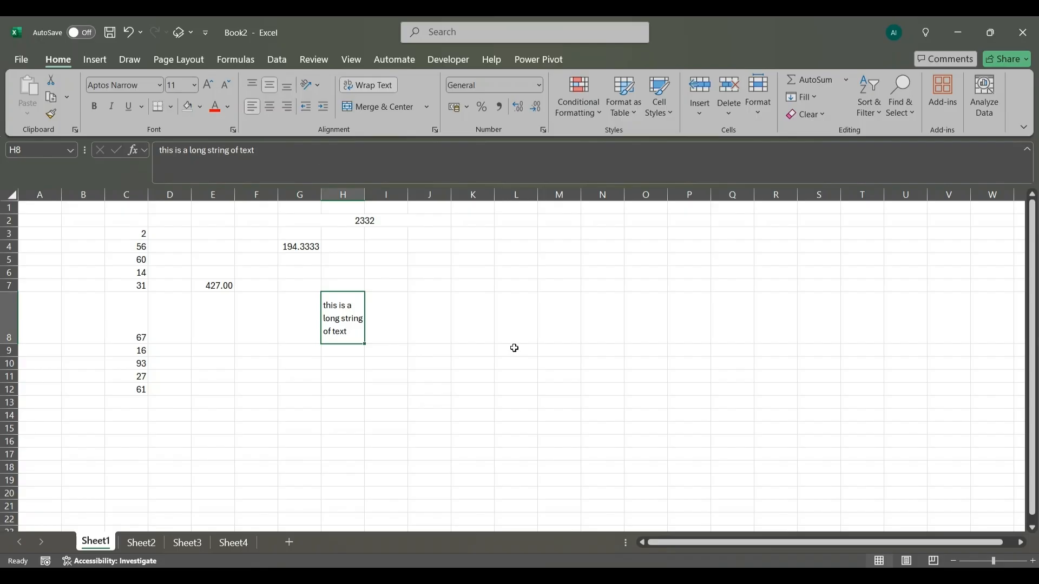
# - Insert a new sheet row at row 15
pyautogui.click(9, 429)
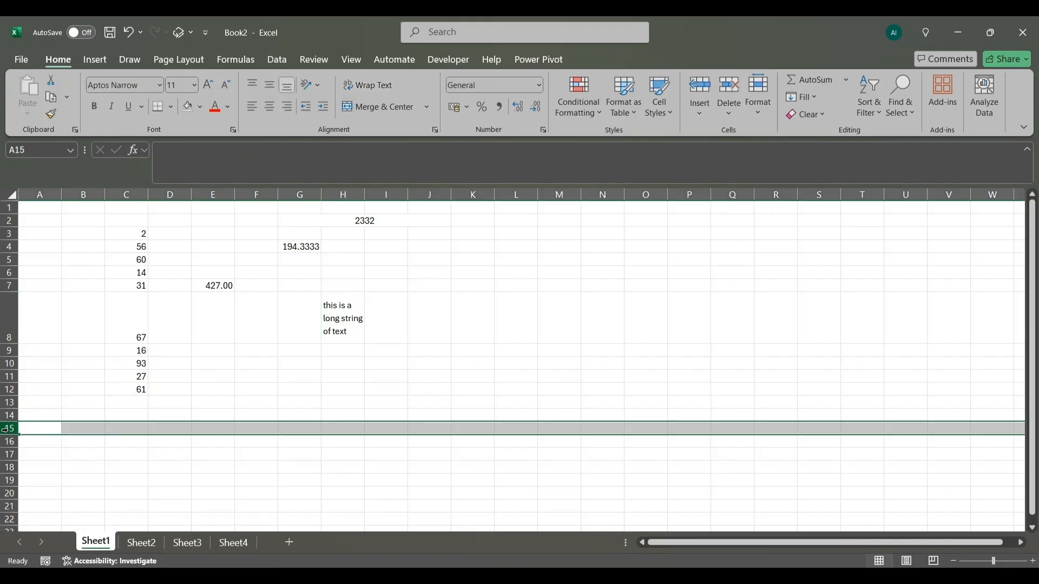
pyautogui.click(701, 116)
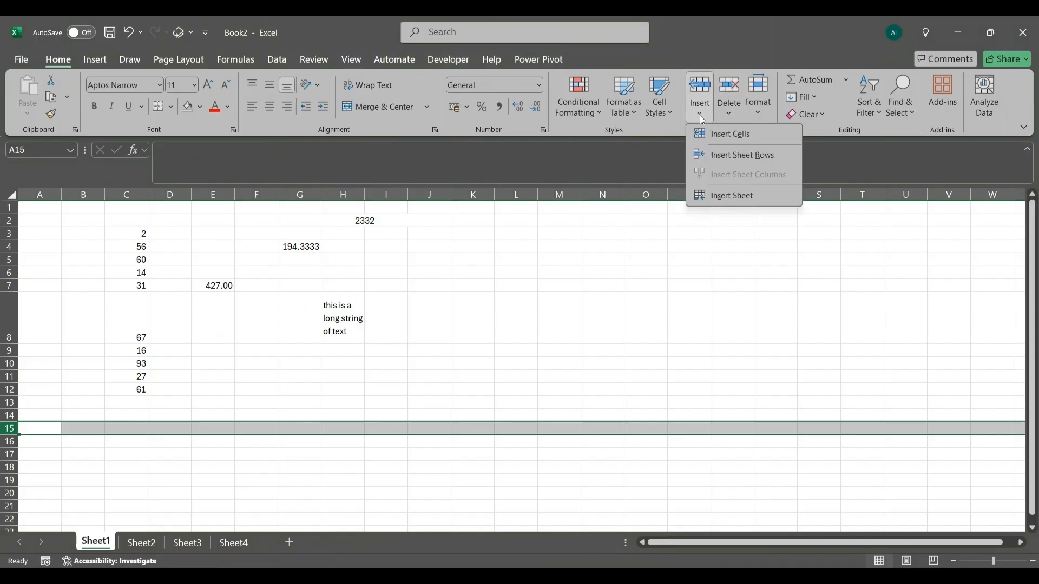
pyautogui.click(755, 155)
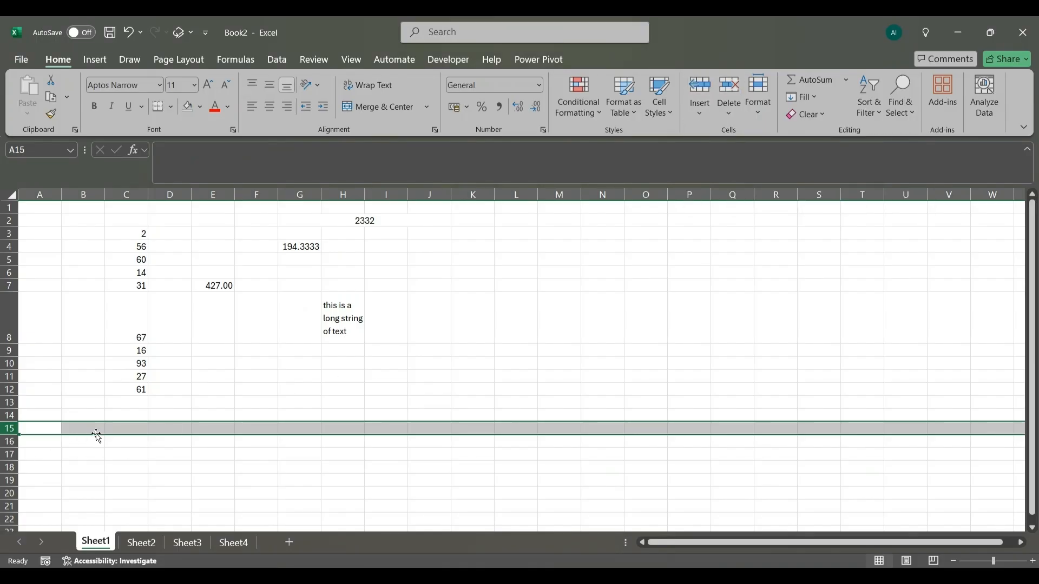
pyautogui.click(89, 452)
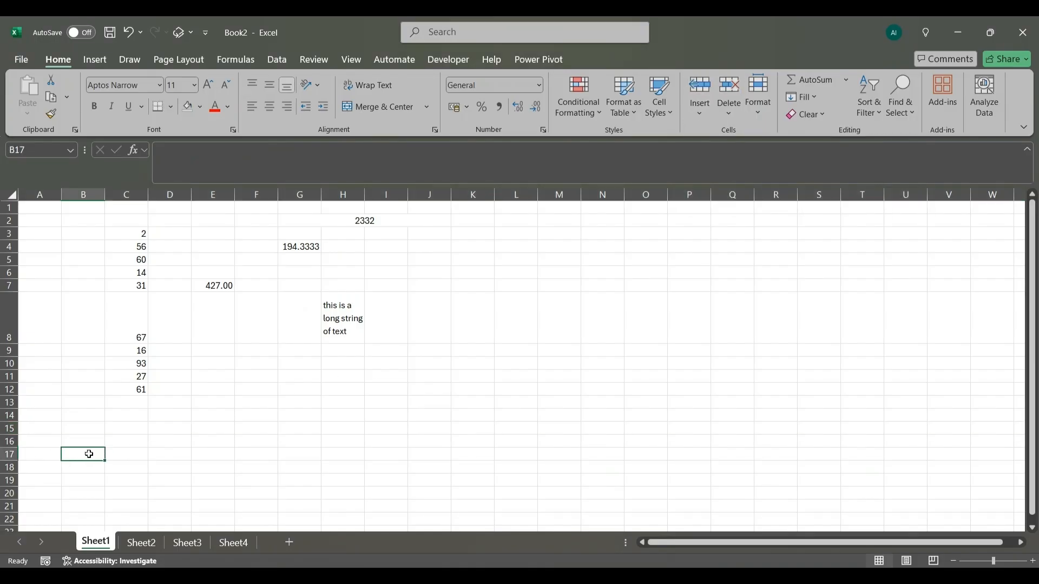
# - Insert another blank row at row 16 and deselect it
pyautogui.click(2, 441)
pyautogui.rightClick(3, 441)
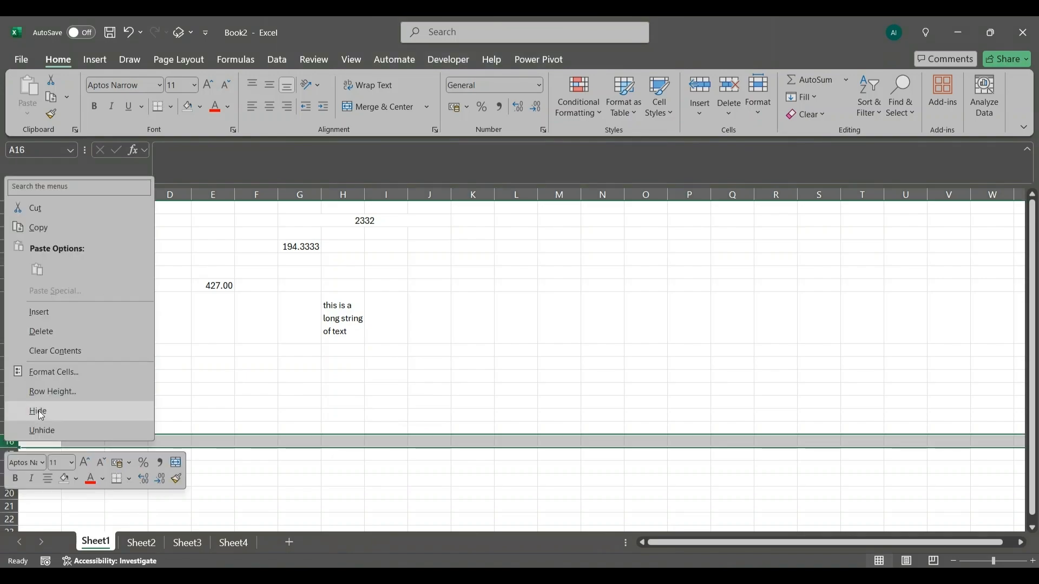
pyautogui.click(99, 312)
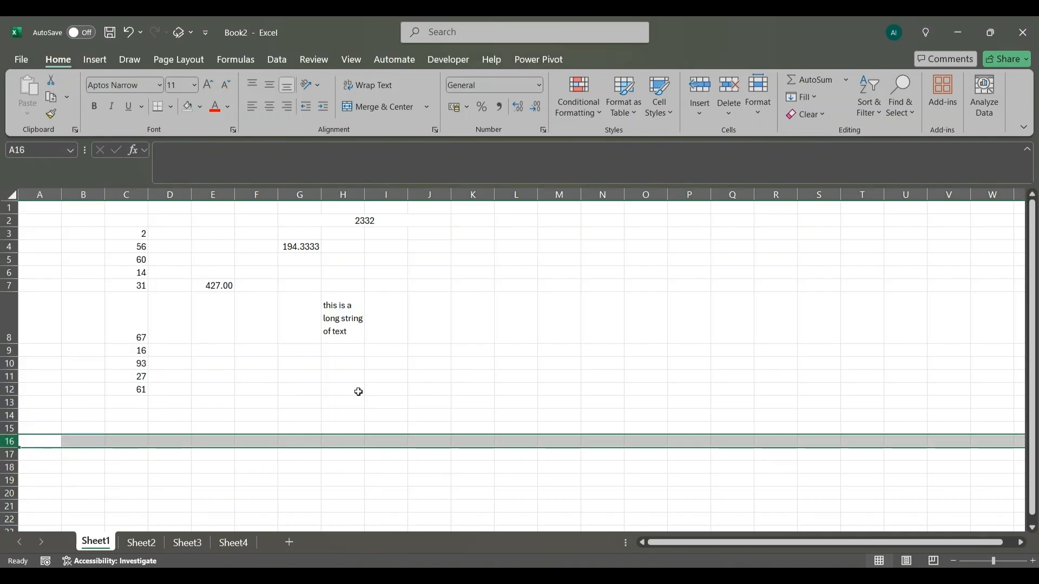
pyautogui.click(589, 318)
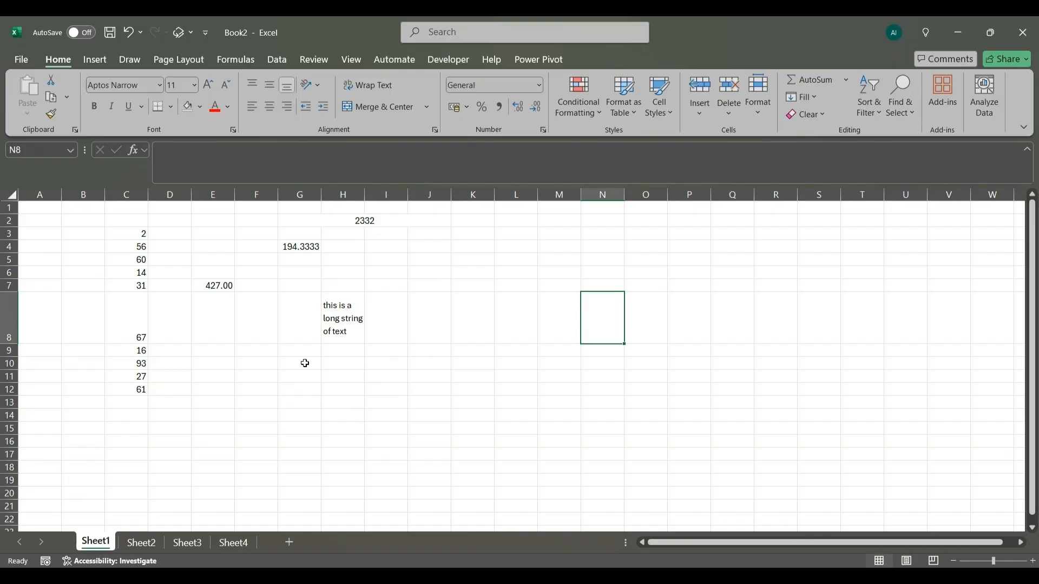
# - Insert a Sun basic shape about 3.11 cm high and 3.37 cm wide over columns J to L, beside the wrapped text
pyautogui.click(335, 349)
pyautogui.click(335, 364)
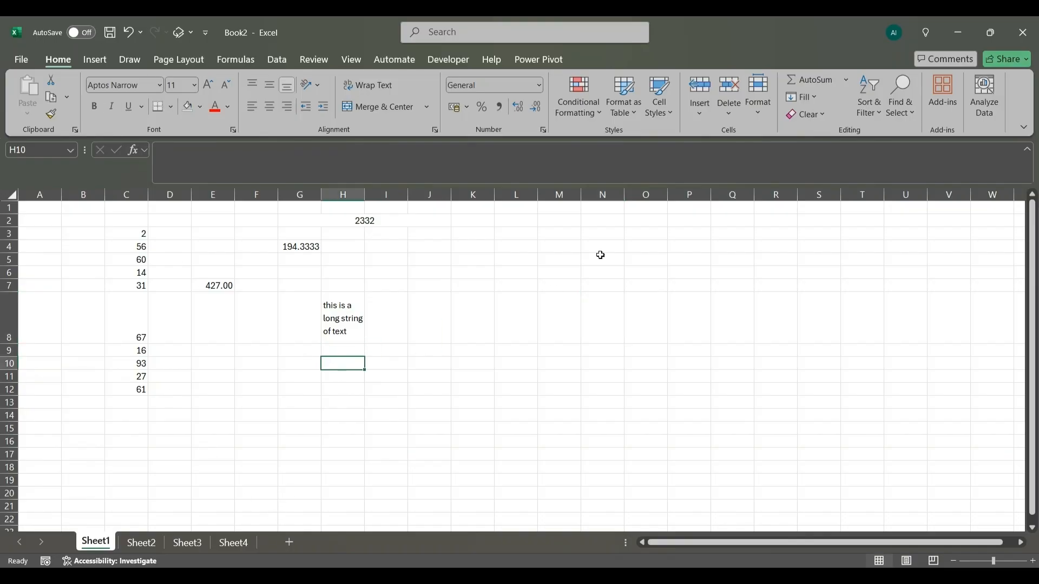
pyautogui.click(96, 59)
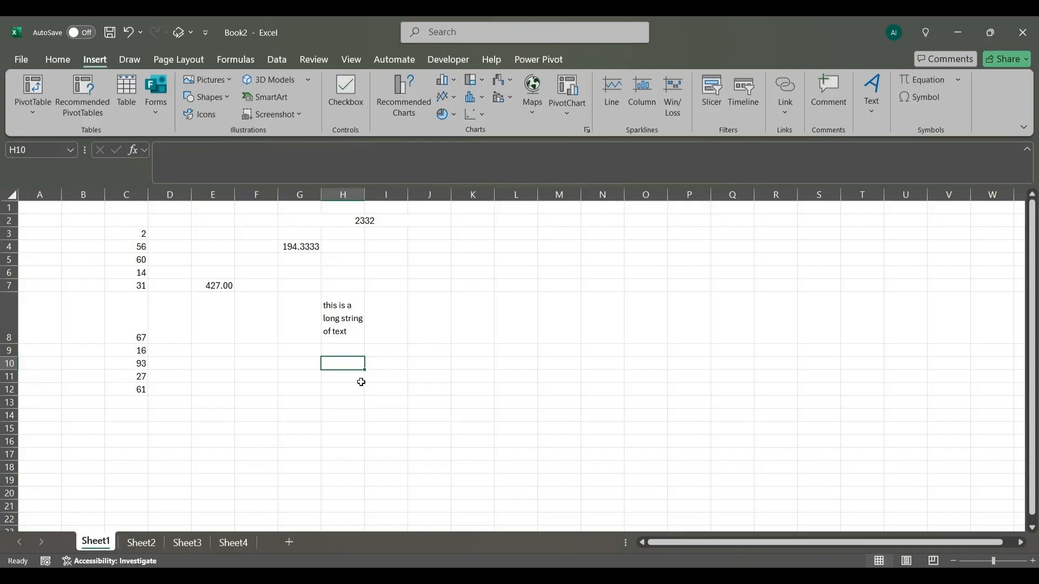
pyautogui.click(251, 380)
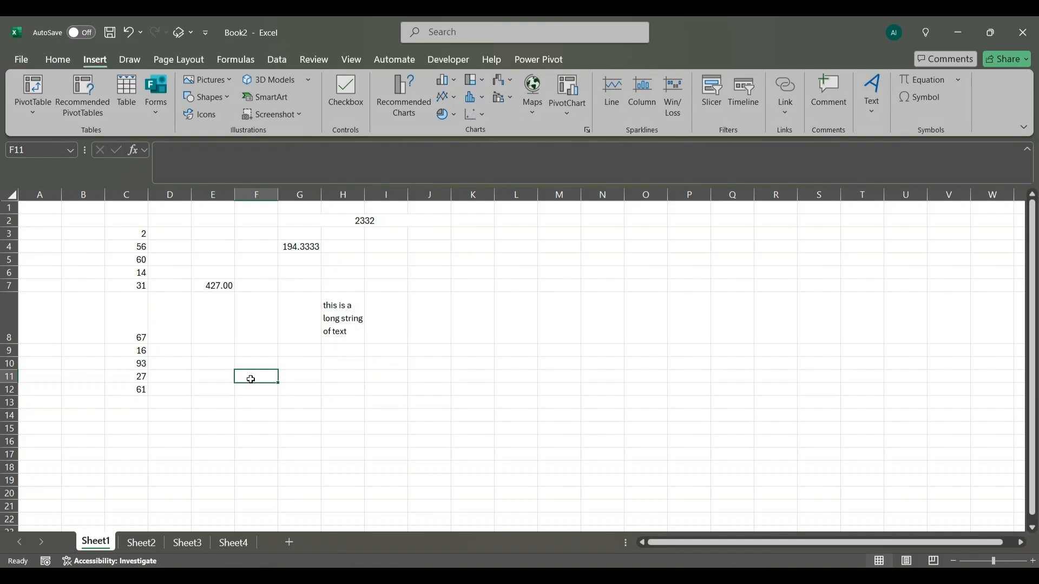
pyautogui.click(234, 101)
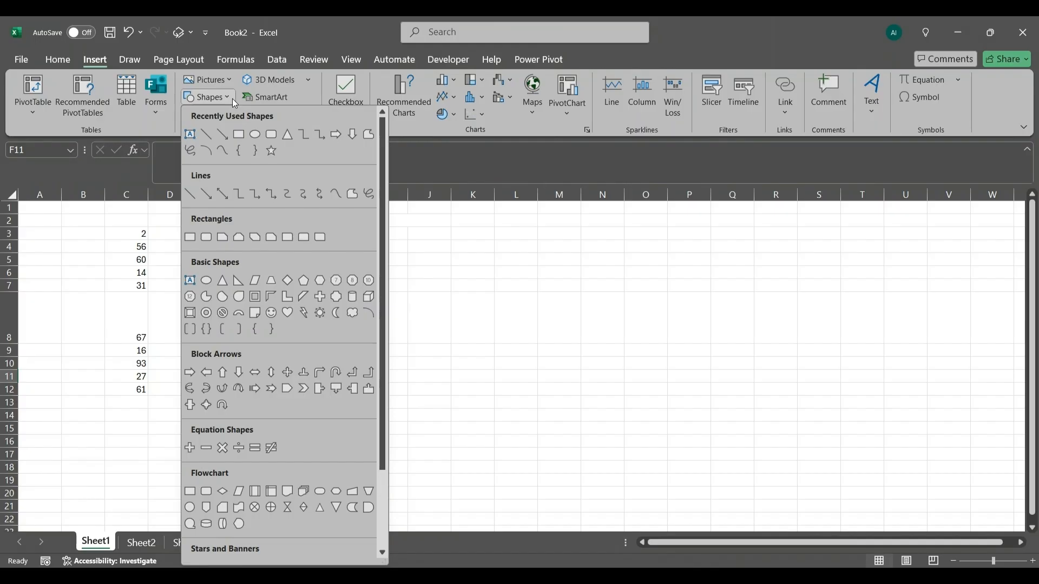
pyautogui.click(321, 313)
pyautogui.moveTo(426, 279); pyautogui.dragTo(485, 279)
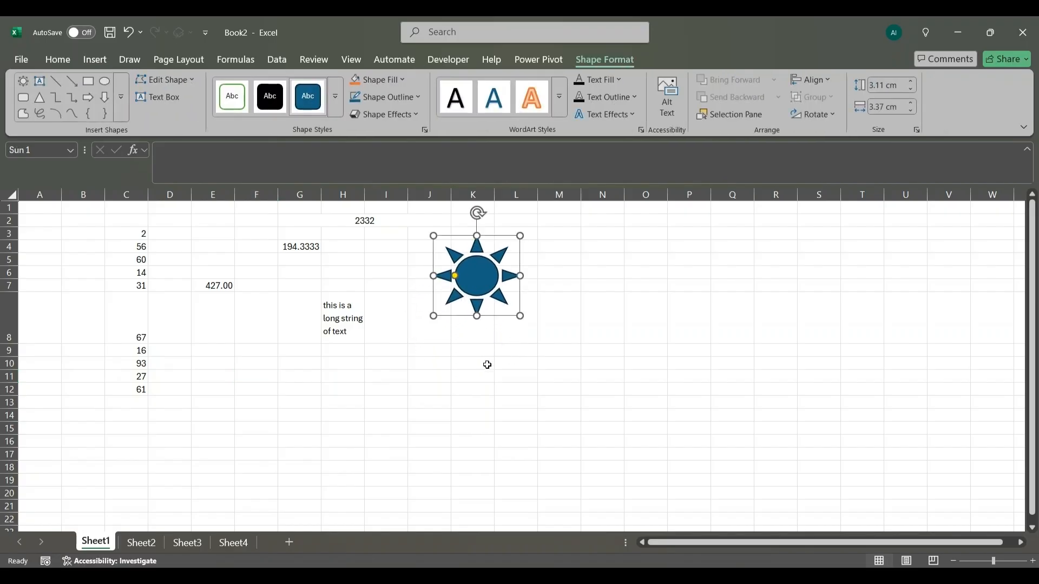
# - Give the sun shape a green fill and a light green outline
pyautogui.click(402, 80)
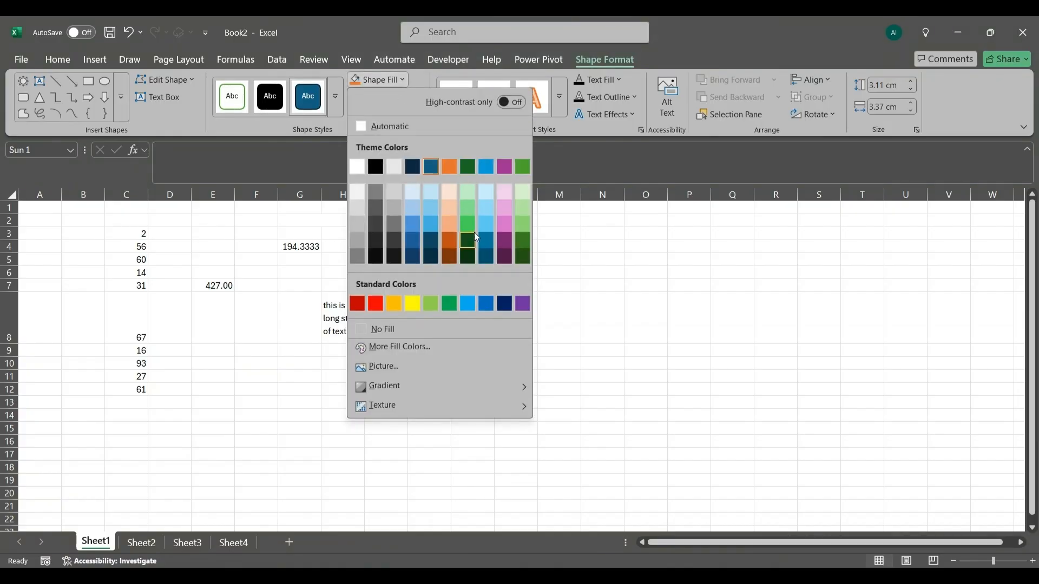
pyautogui.click(475, 224)
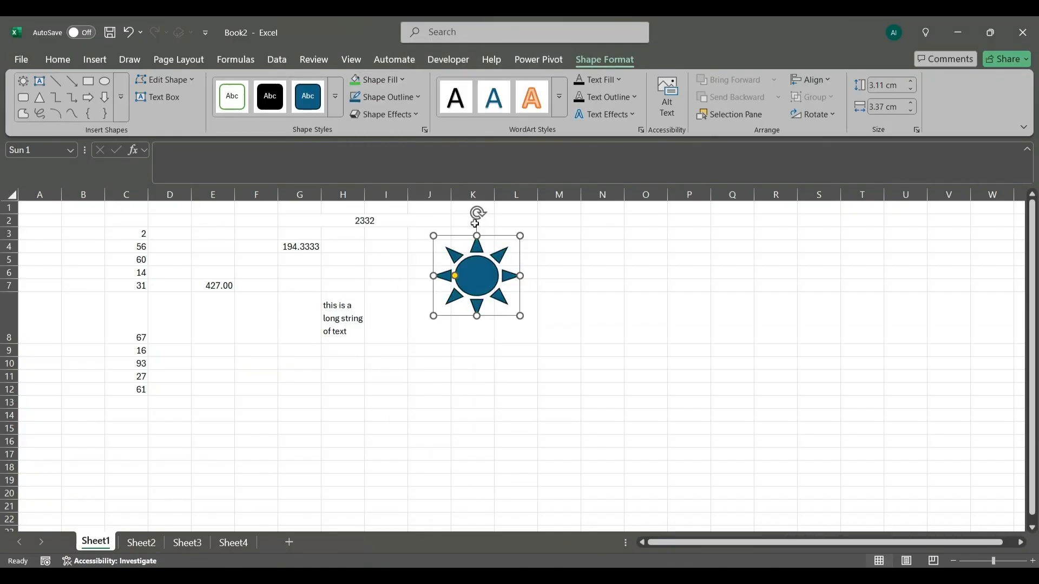
pyautogui.click(419, 98)
pyautogui.click(436, 325)
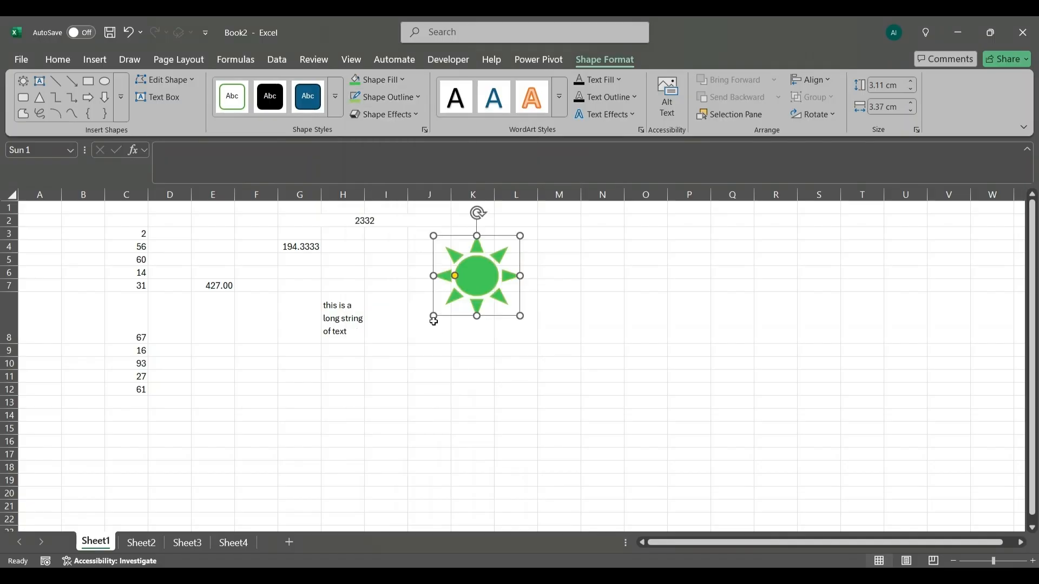
# - Move the sun shape slightly left and down, closer to the wrapped text in H8, and deselect it
pyautogui.click(611, 341)
pyautogui.click(490, 274)
pyautogui.moveTo(489, 275); pyautogui.dragTo(459, 292)
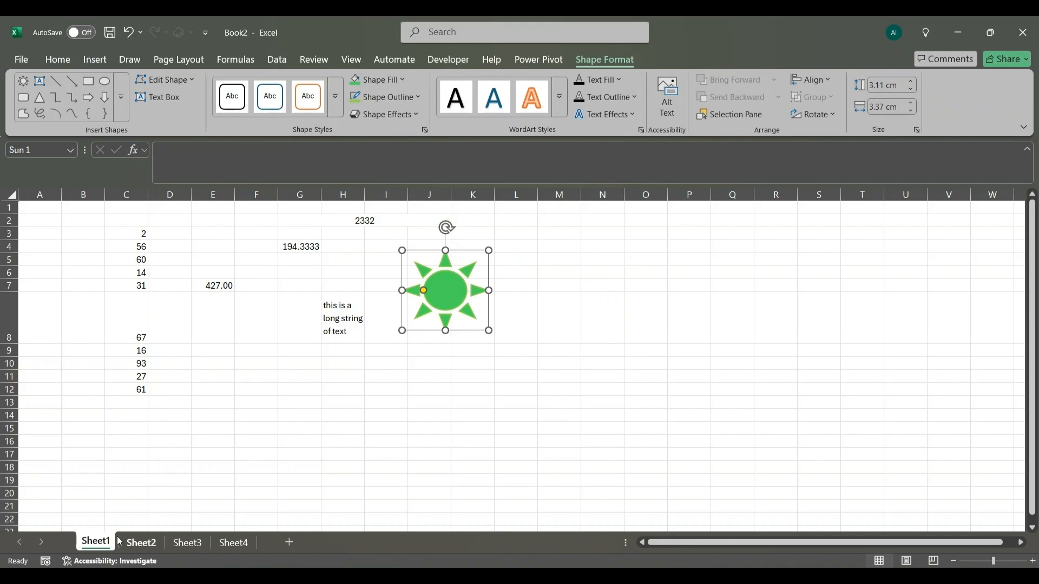
pyautogui.click(235, 444)
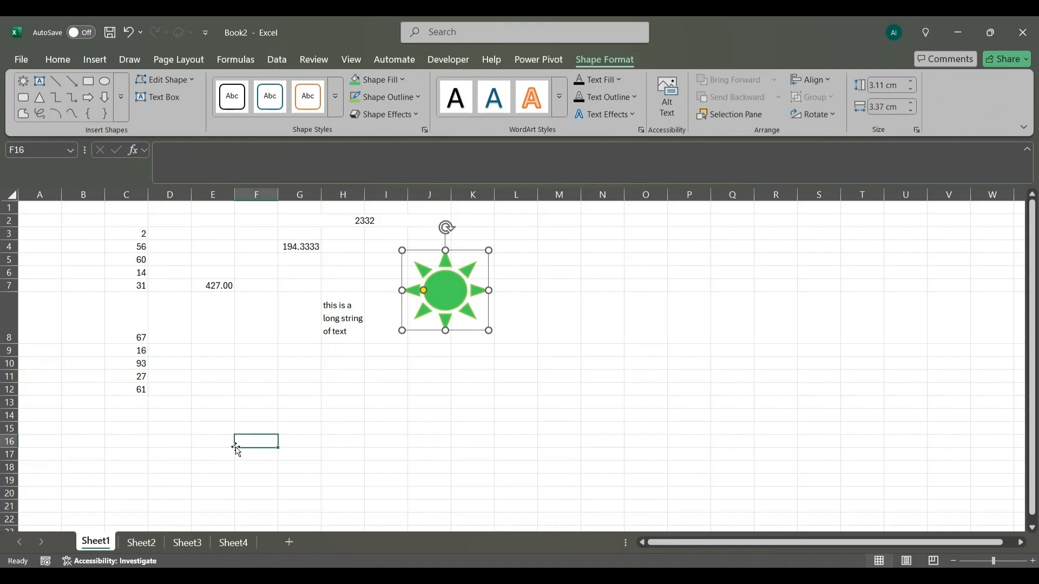
# - View Sheet2, Sheet3 and Sheet4 in turn and return to Sheet1
pyautogui.click(144, 545)
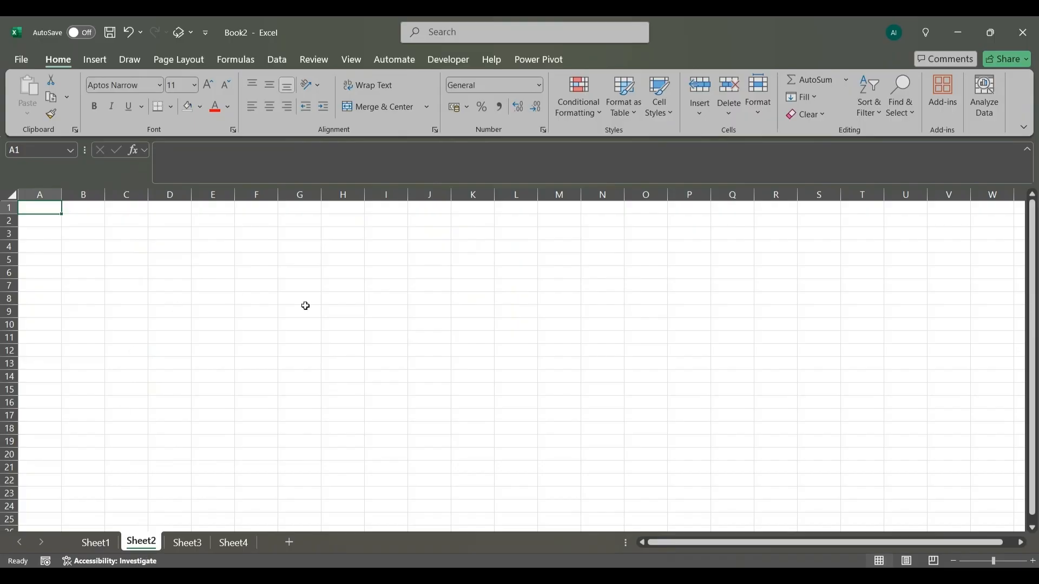
pyautogui.click(188, 546)
pyautogui.click(234, 543)
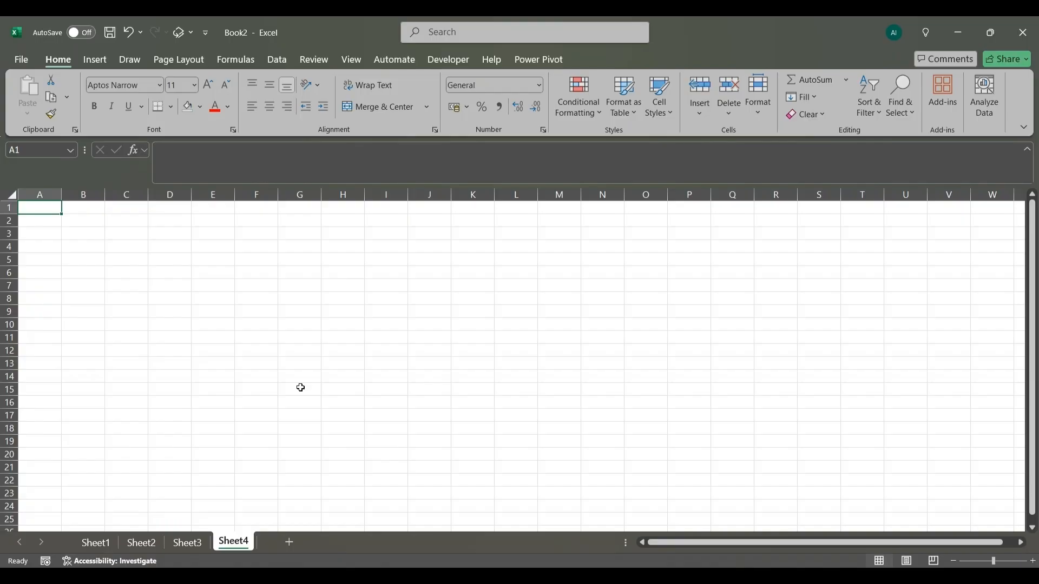
pyautogui.click(103, 542)
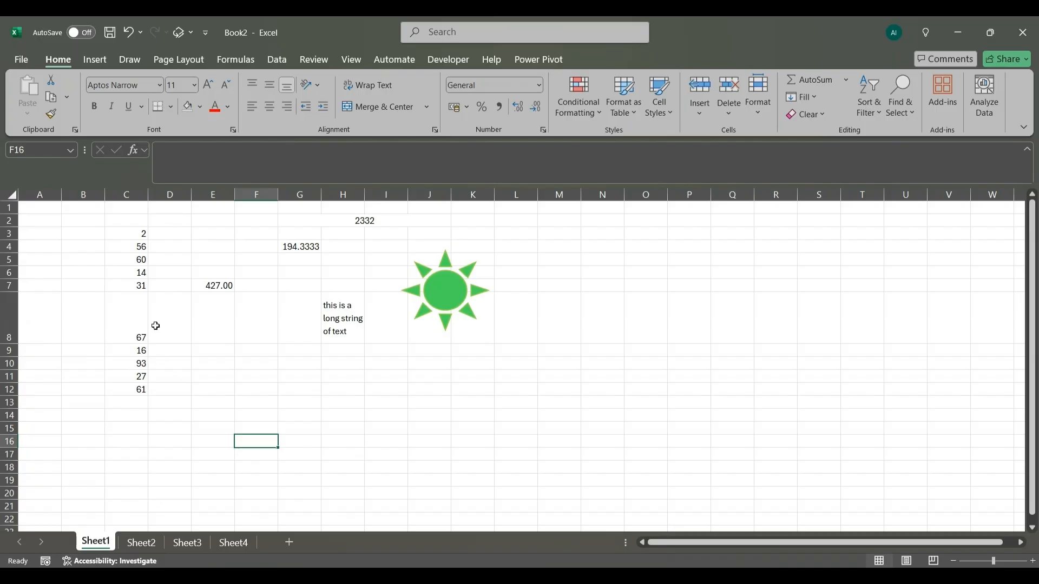